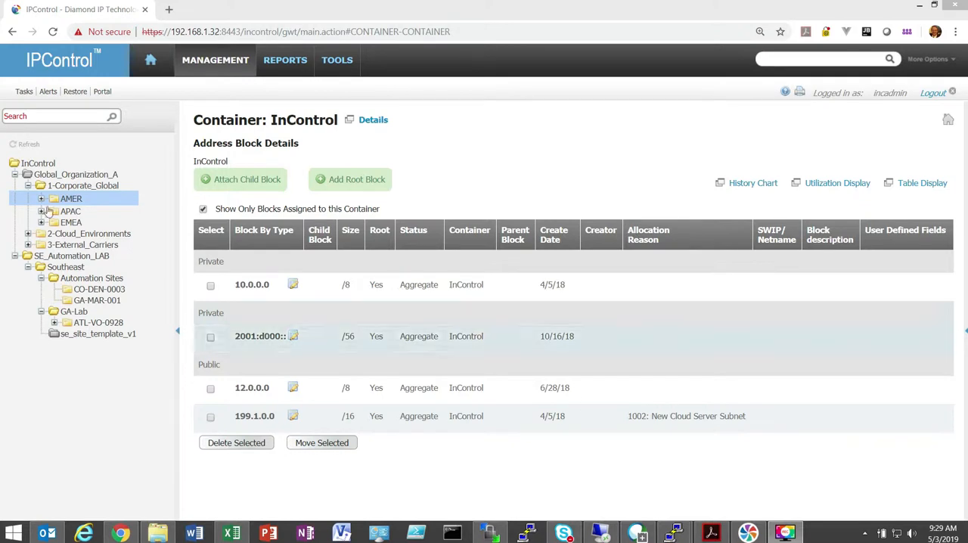
- Review the name, description and container rules of the GA-VLANS realm, leaving its settings without submitting changes
left_click(209, 61)
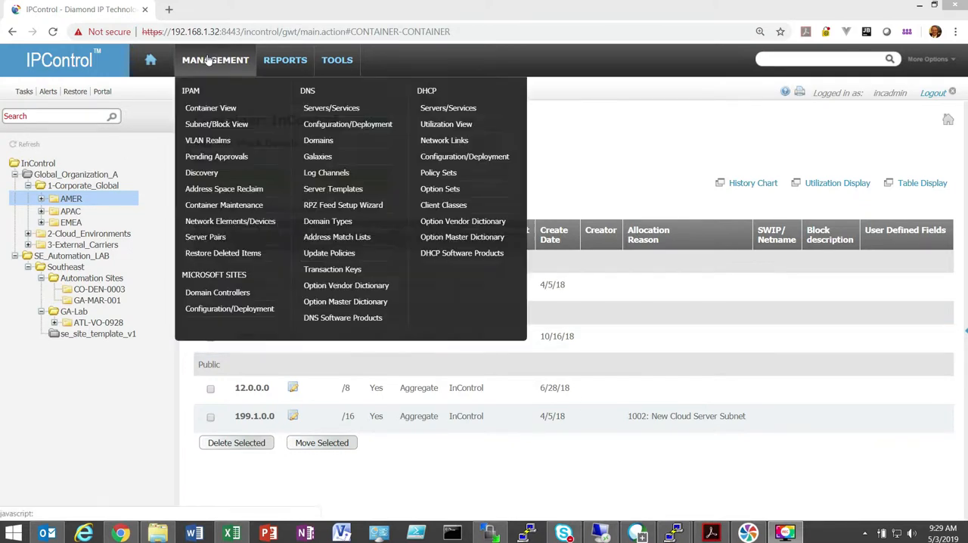
left_click(210, 140)
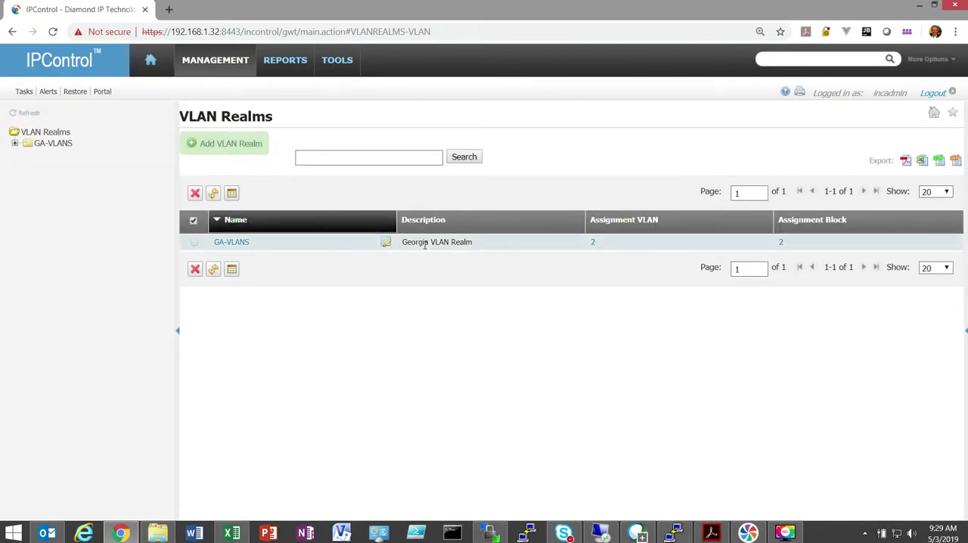
left_click(386, 242)
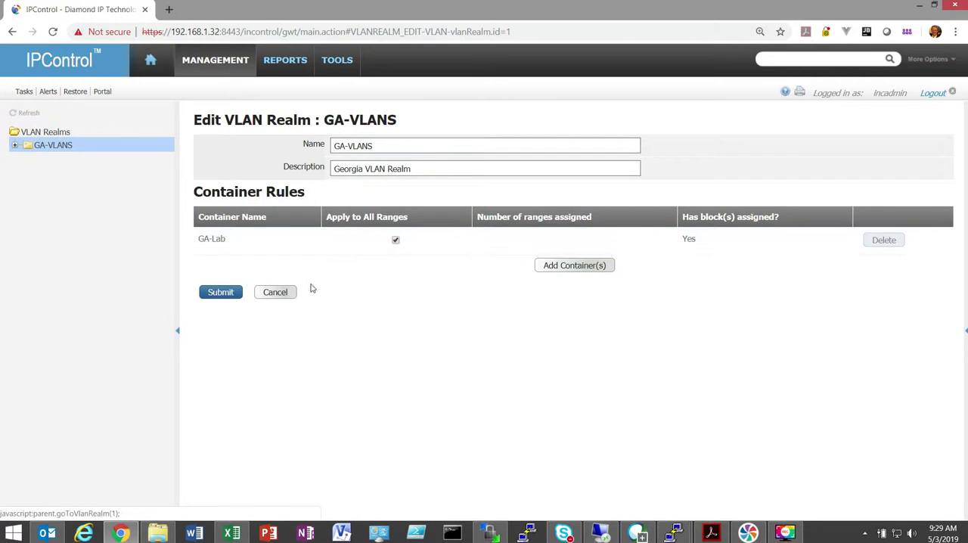
left_click(277, 292)
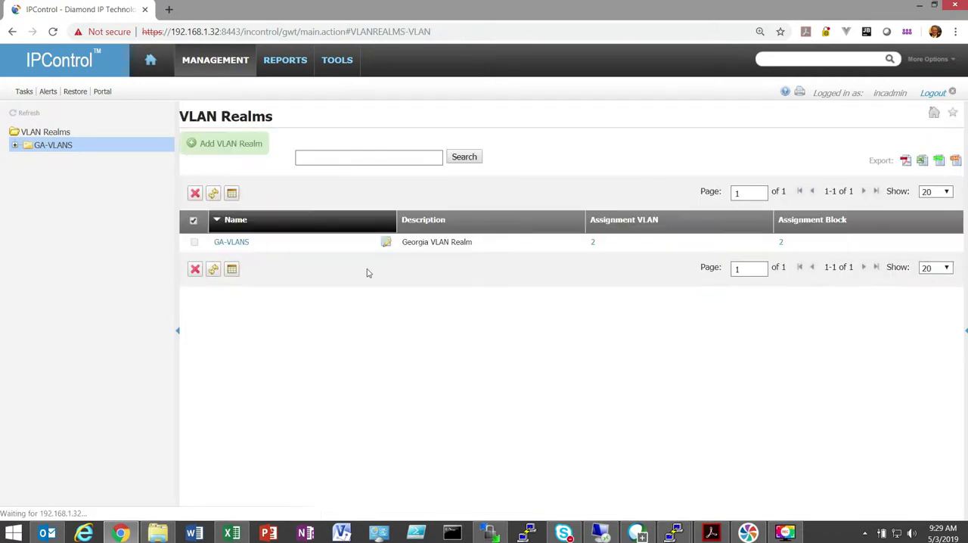
- Examine the definition and container rules of GA-LAB-VLAN-RANGE within the GA-VLANS realm
left_click(231, 242)
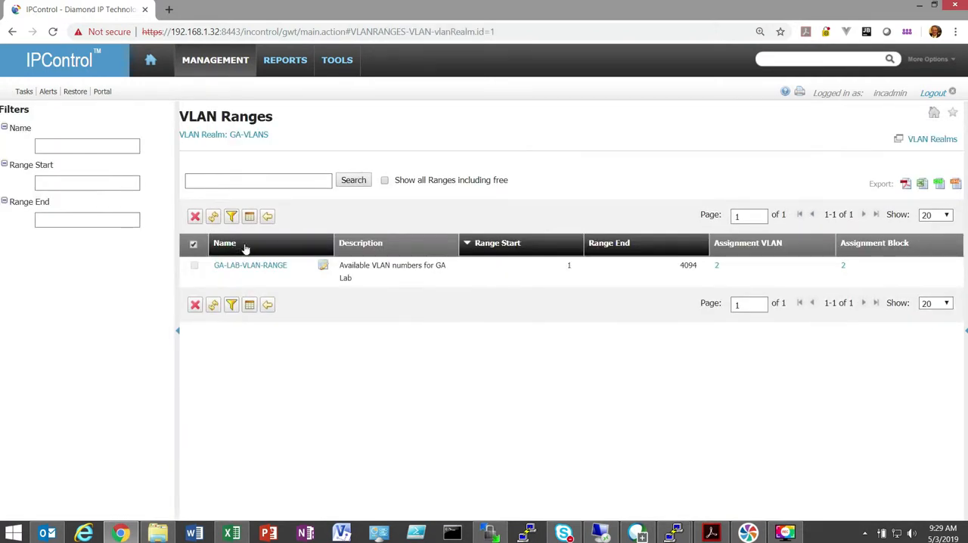
left_click(323, 266)
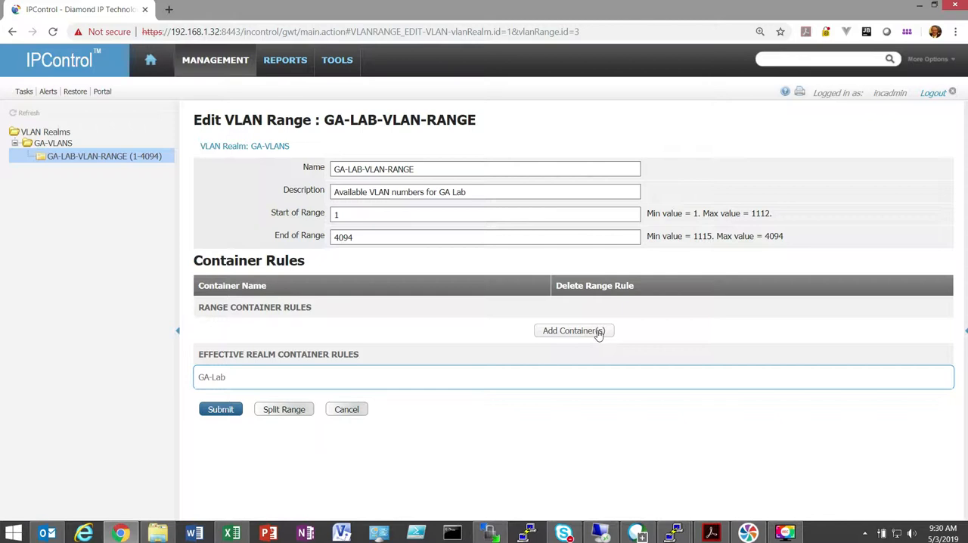
left_click(226, 63)
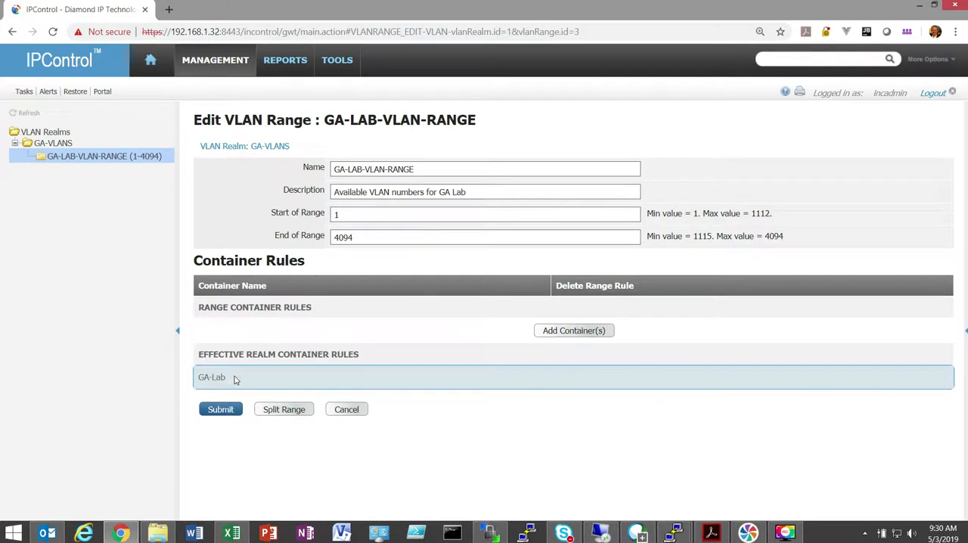
- Show the VLAN ID assignments of block 192.168.0.0/24 in the ATL-VO-0928 container under GA-Lab
left_click(211, 65)
left_click(210, 102)
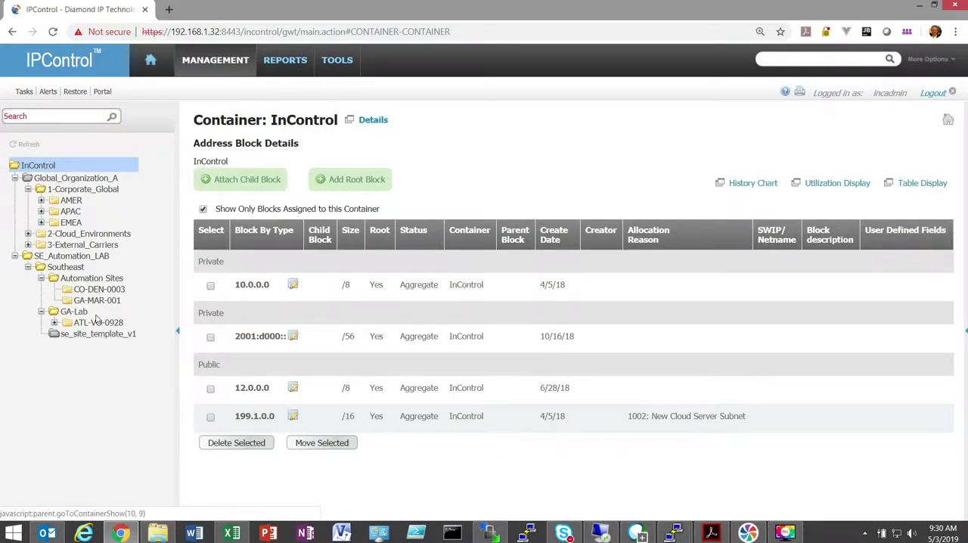
left_click(96, 320)
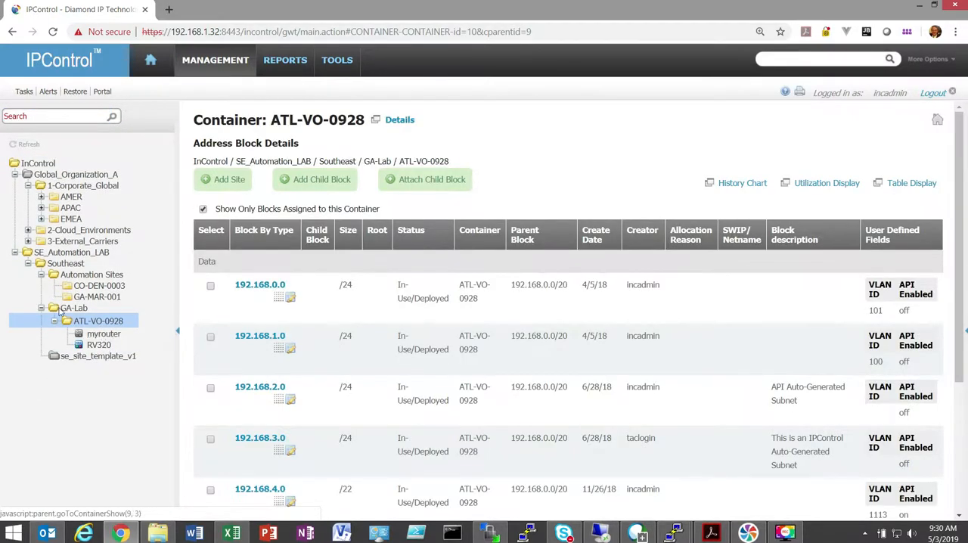
left_click(60, 309)
left_click(97, 321)
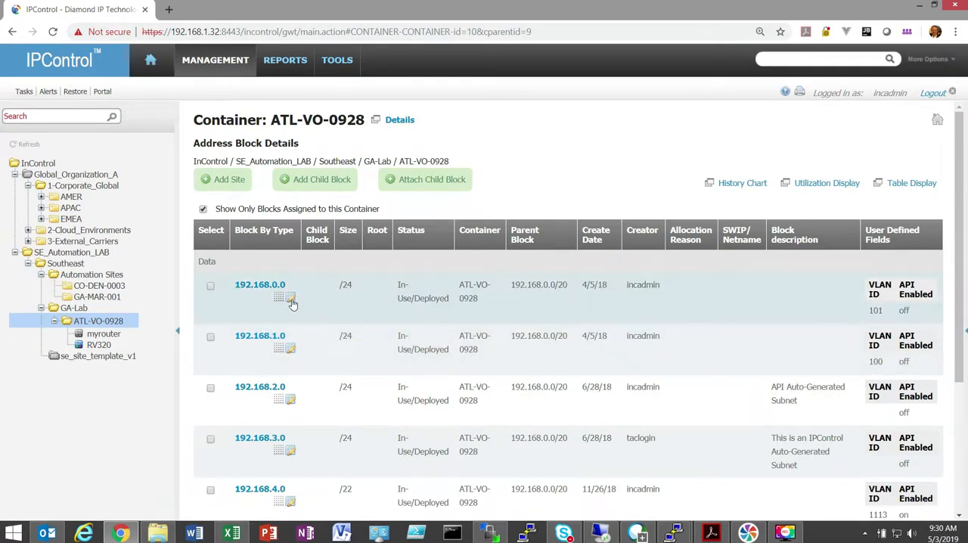
left_click(292, 303)
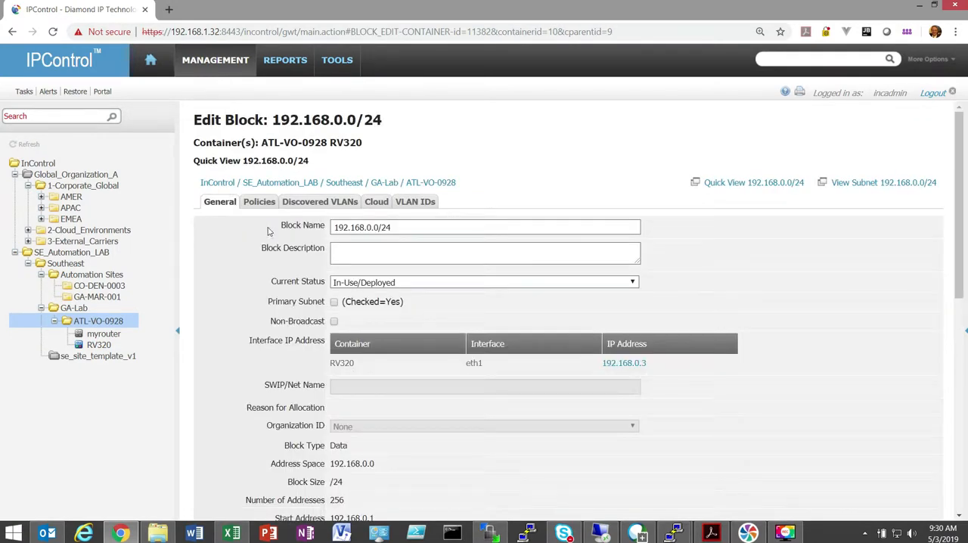
left_click(418, 204)
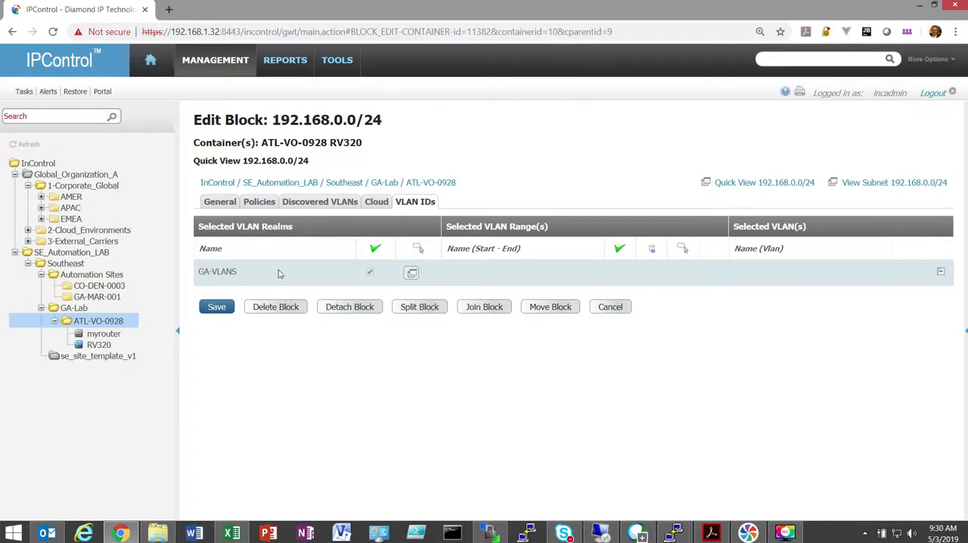
- Select GA-LAB-VLAN-RANGE (1-4094) from the GA-VLANS realm for the block's VLAN assignment
left_click(412, 273)
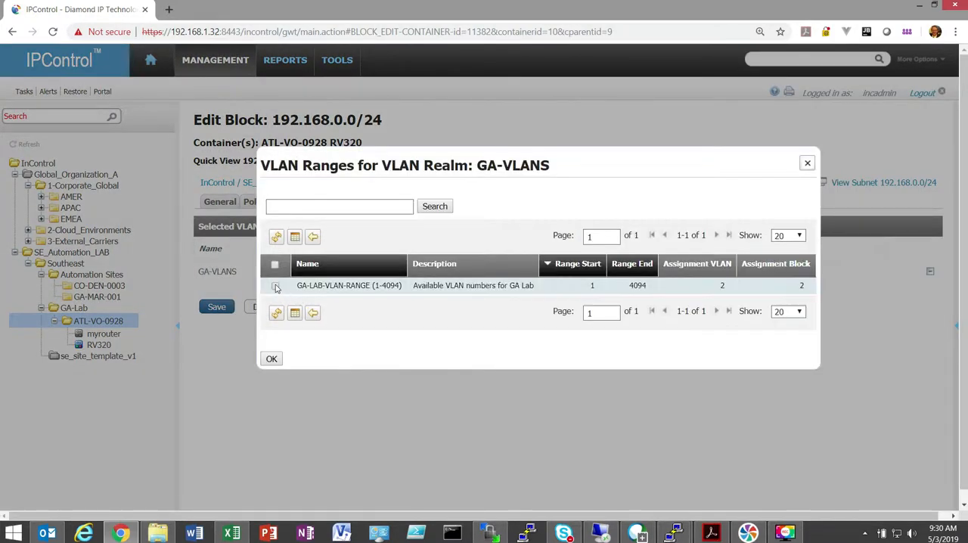
left_click(275, 286)
left_click(273, 358)
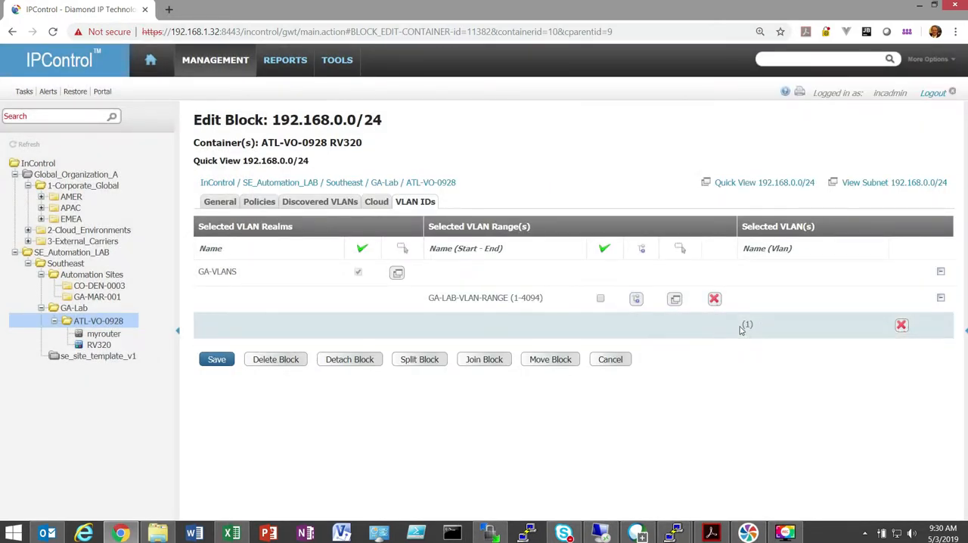
- Look through the individual VLANs selectable in GA-LAB-VLAN-RANGE for the block and dismiss the list without choosing one
left_click(674, 299)
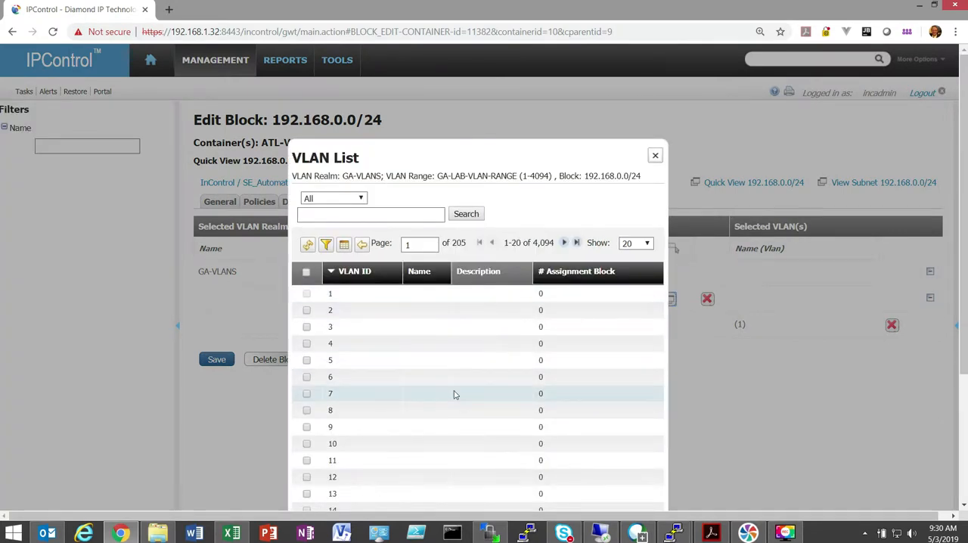
scroll(454, 393, "down", 3)
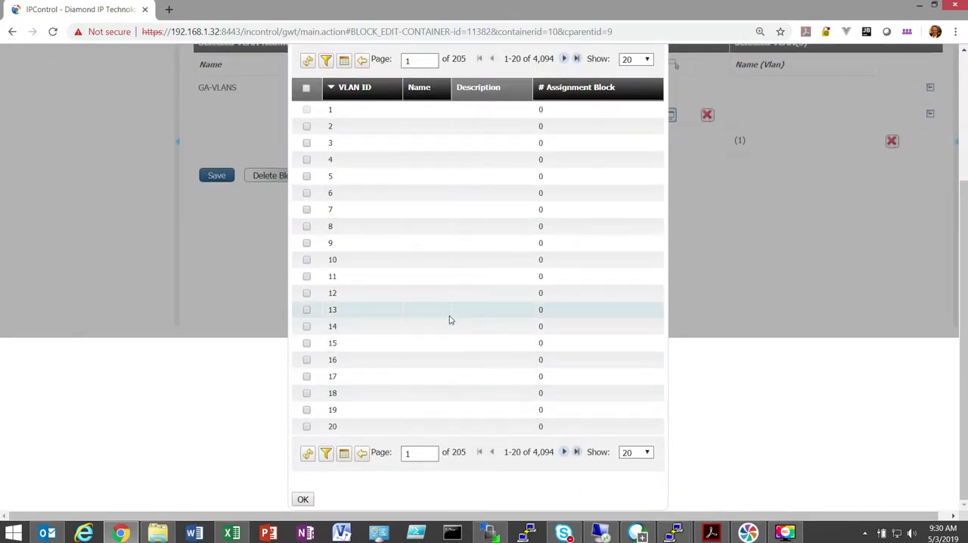
scroll(449, 320, "up", 2)
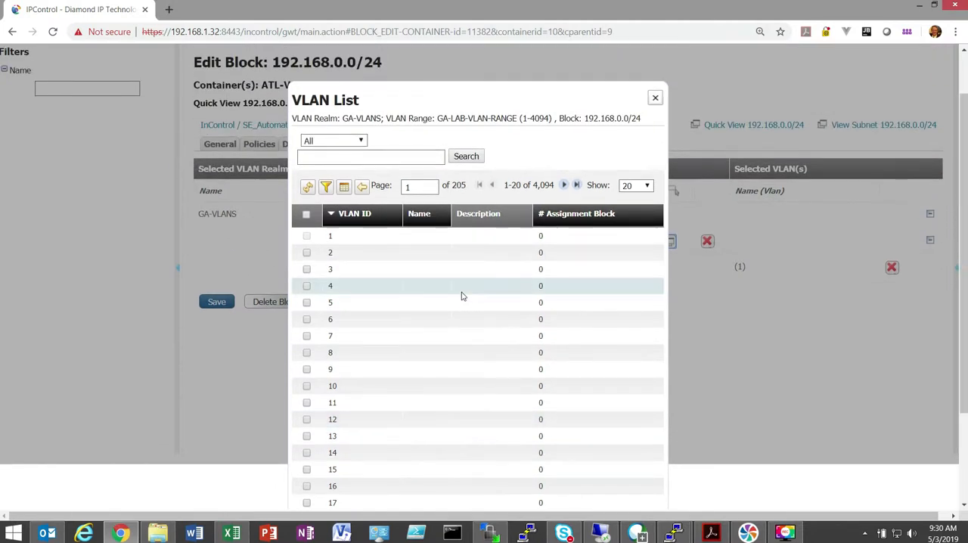
left_click(654, 99)
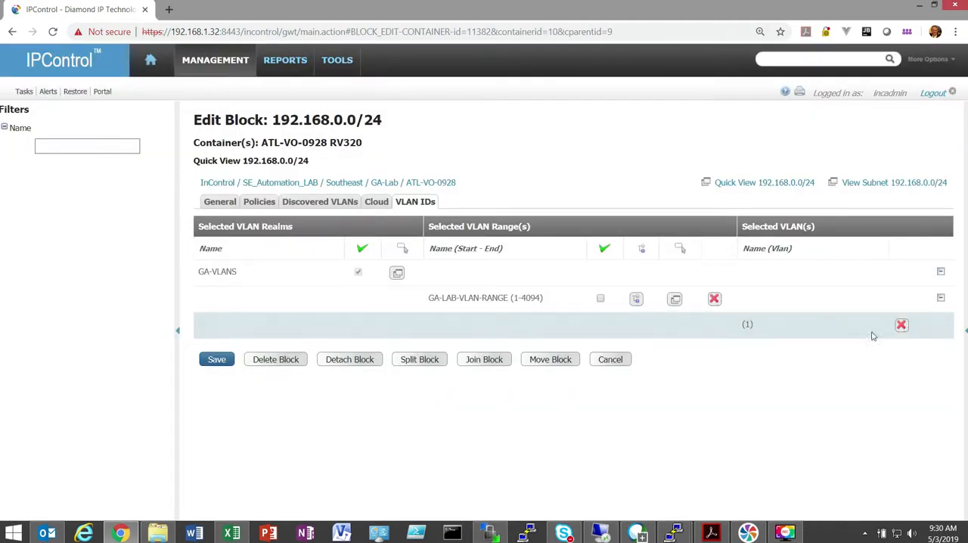
left_click(940, 299)
left_click(940, 300)
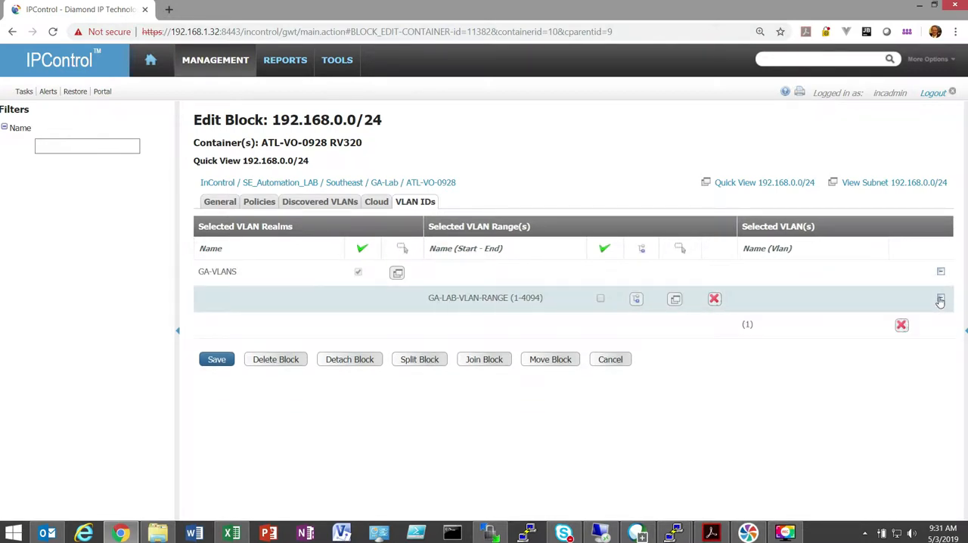
- Check the block's discovered VLANs and its general properties, including the user-defined VLAN ID and VLAN NAME fields
left_click(336, 205)
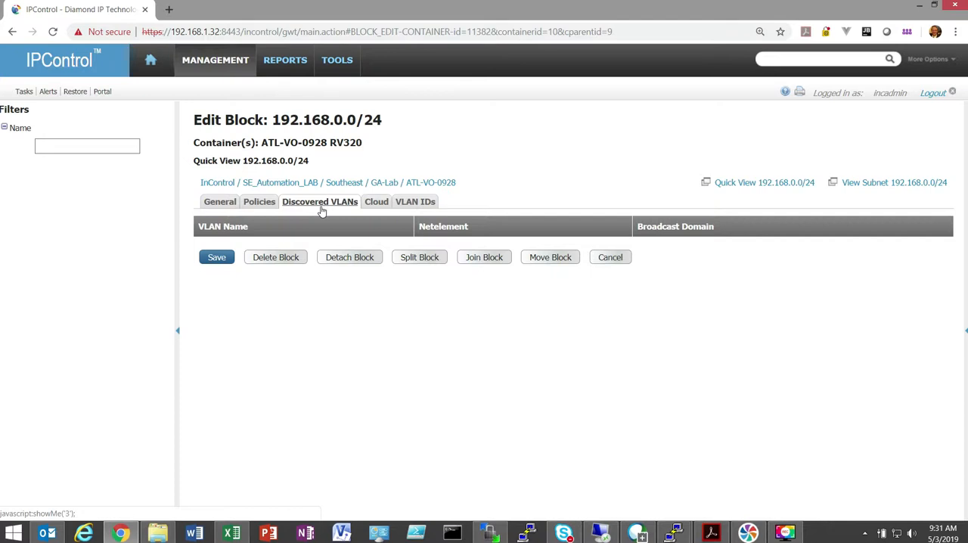
left_click(221, 203)
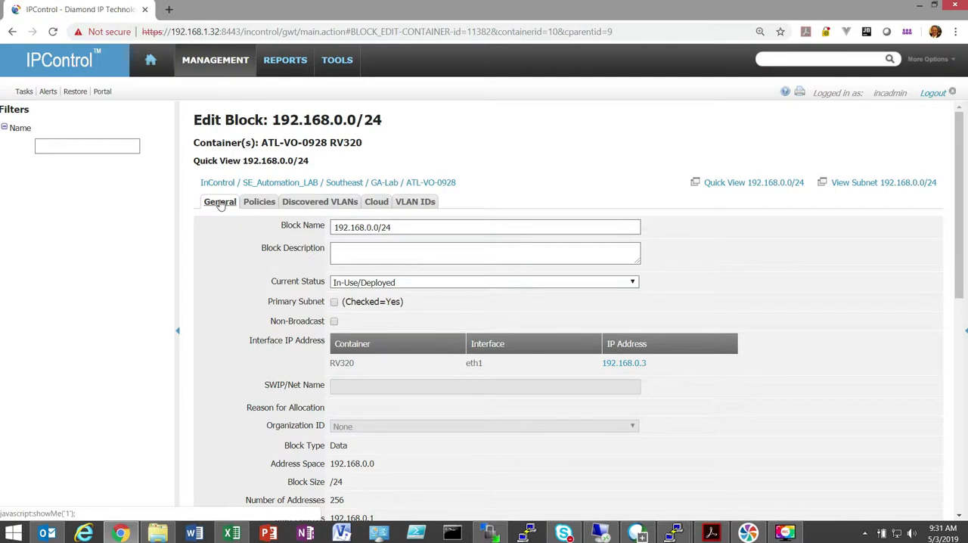
scroll(279, 265, "down", 1)
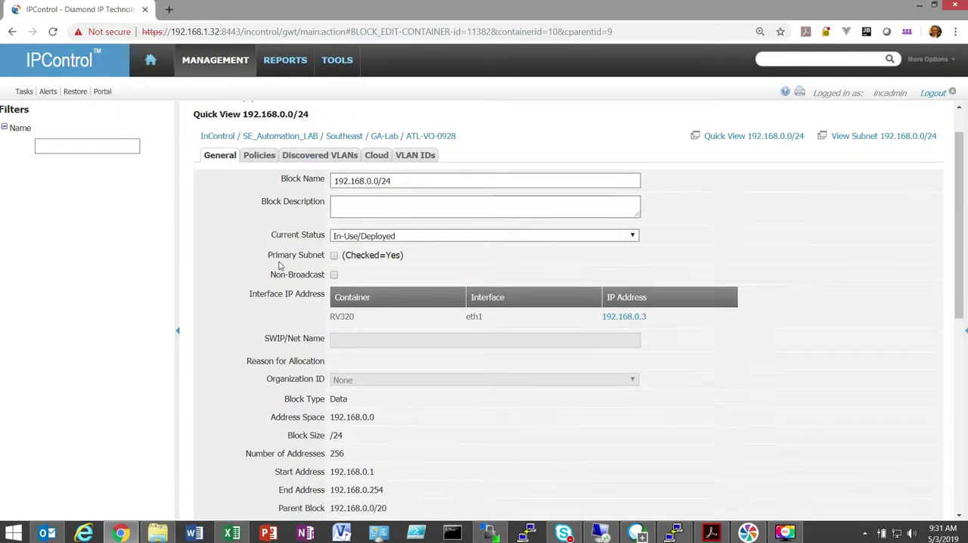
scroll(279, 265, "down", 3)
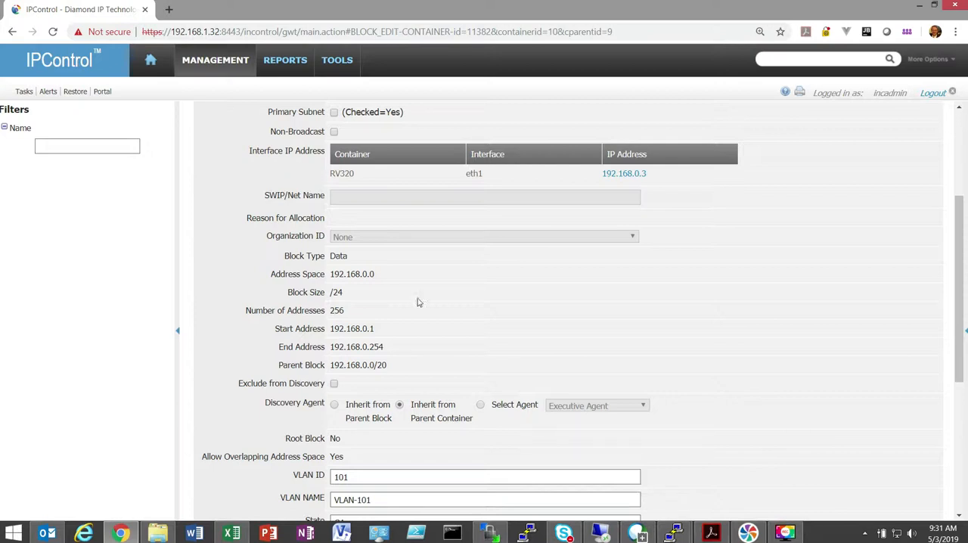
scroll(800, 244, "up", 4)
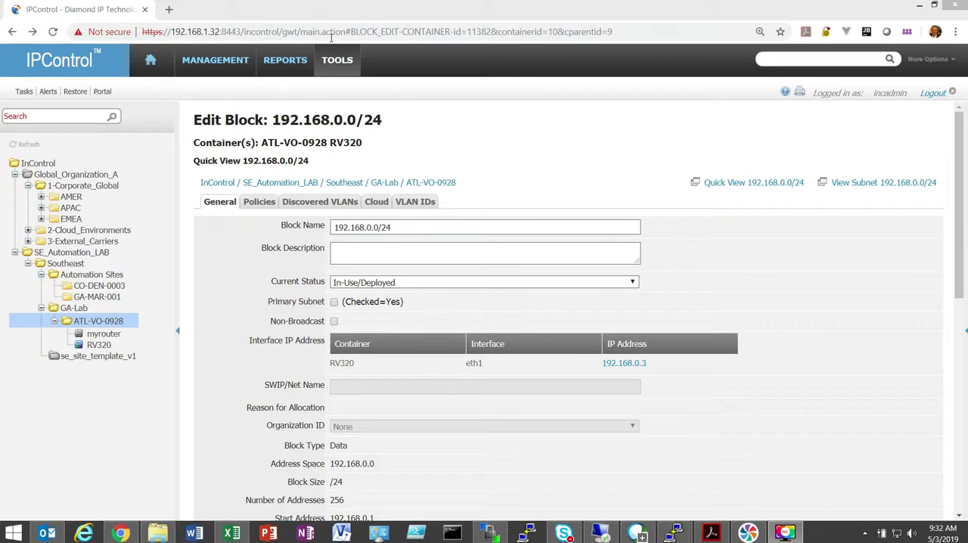
- Examine the VLAN access policies of the defaultRole administrator role, try limiting access by selected VLAN realms, and cancel
left_click(347, 57)
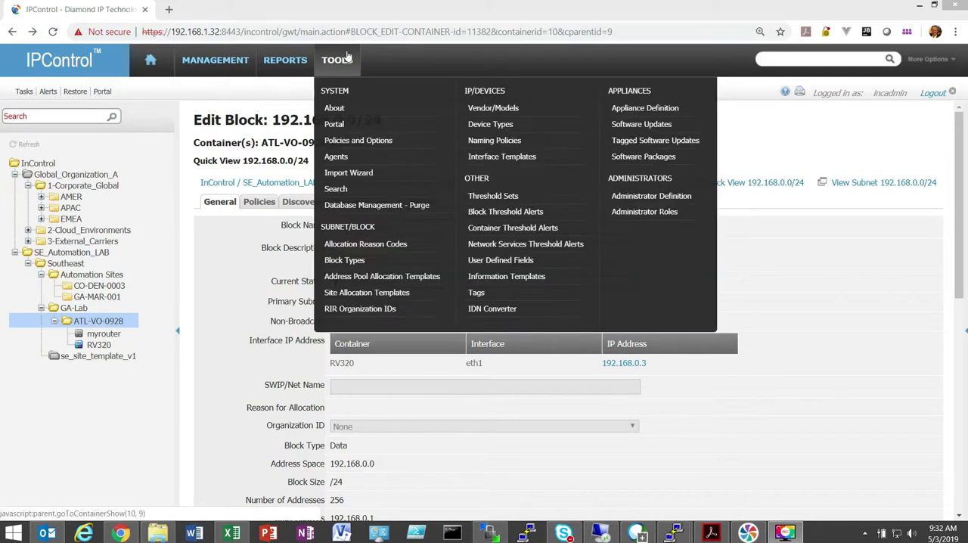
left_click(667, 211)
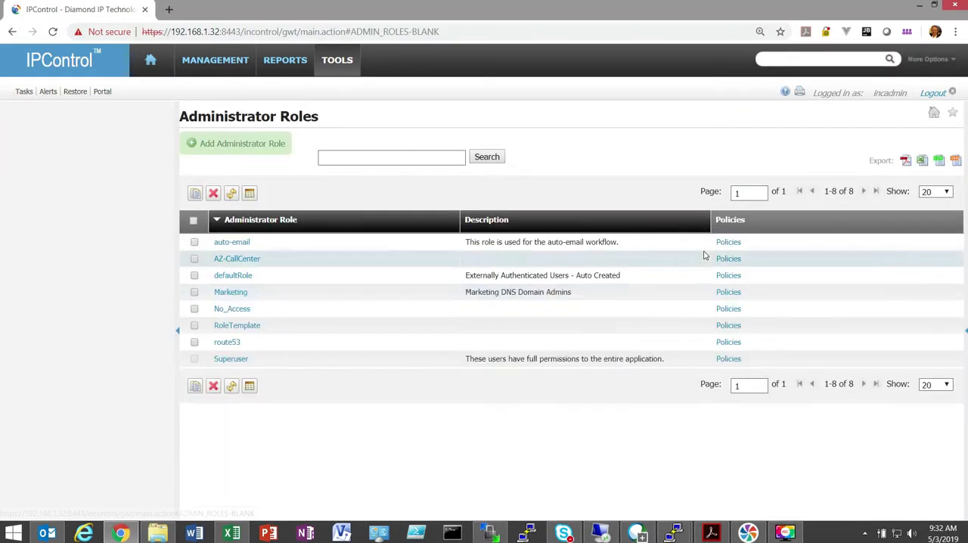
left_click(728, 277)
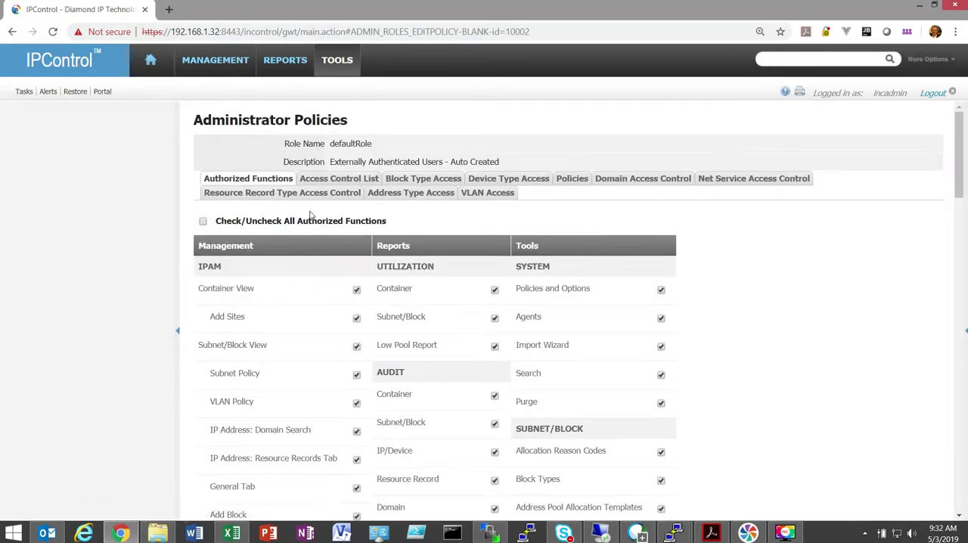
left_click(487, 194)
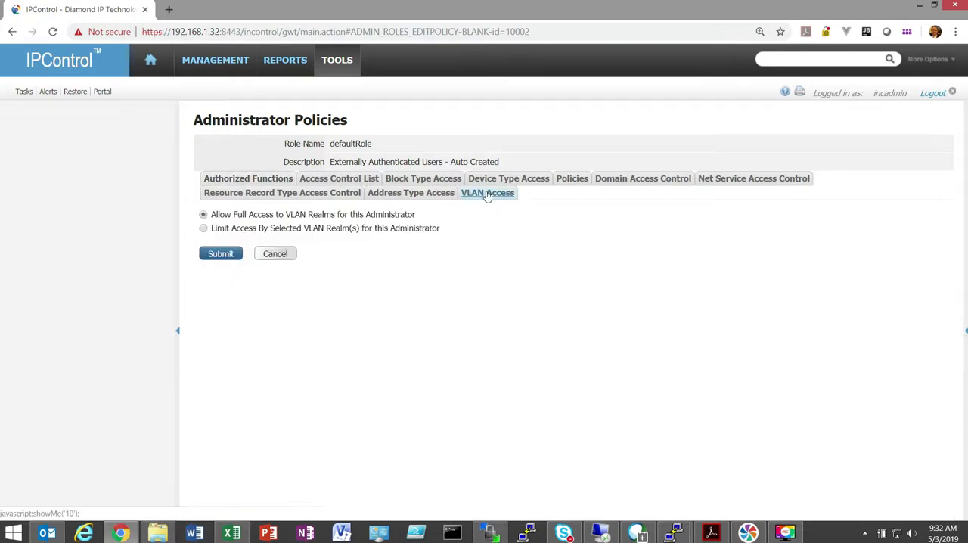
left_click(203, 229)
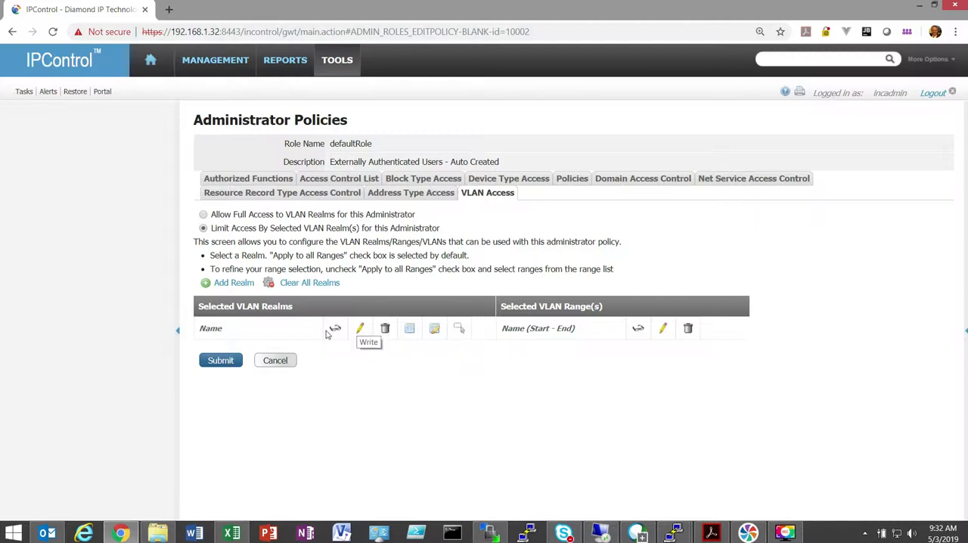
left_click(272, 362)
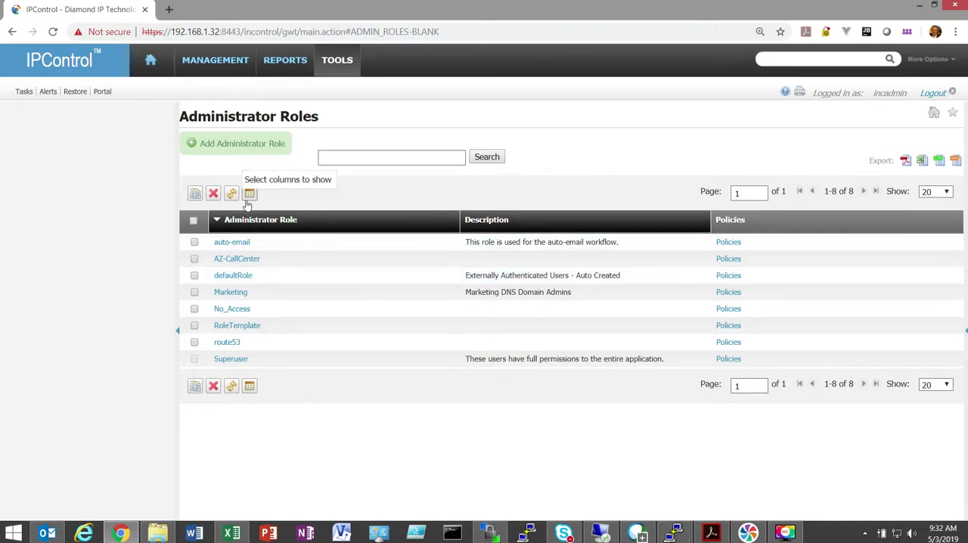
- Open the RPZ Feed Setup Wizard and look over the parameters for defining the RPZ feed source
mouse_move(220, 75)
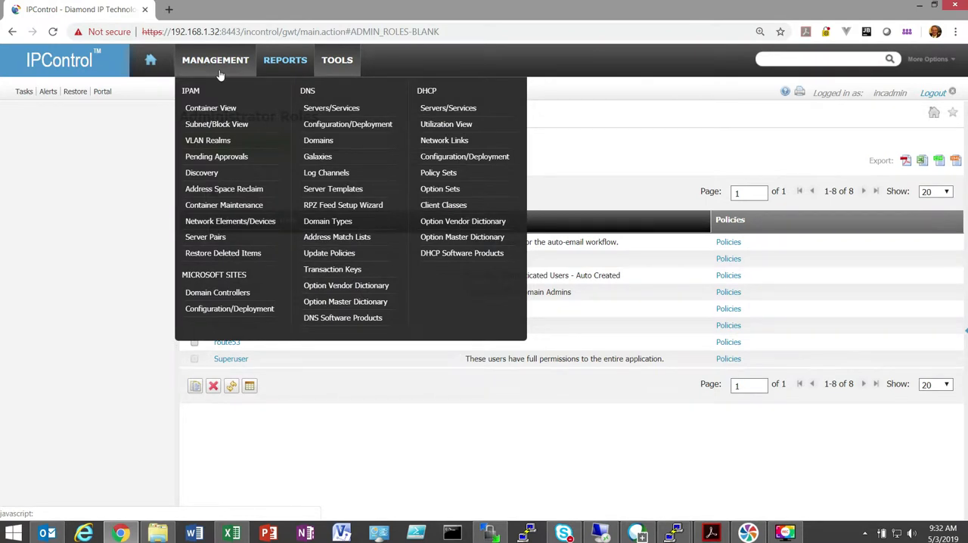
left_click(368, 206)
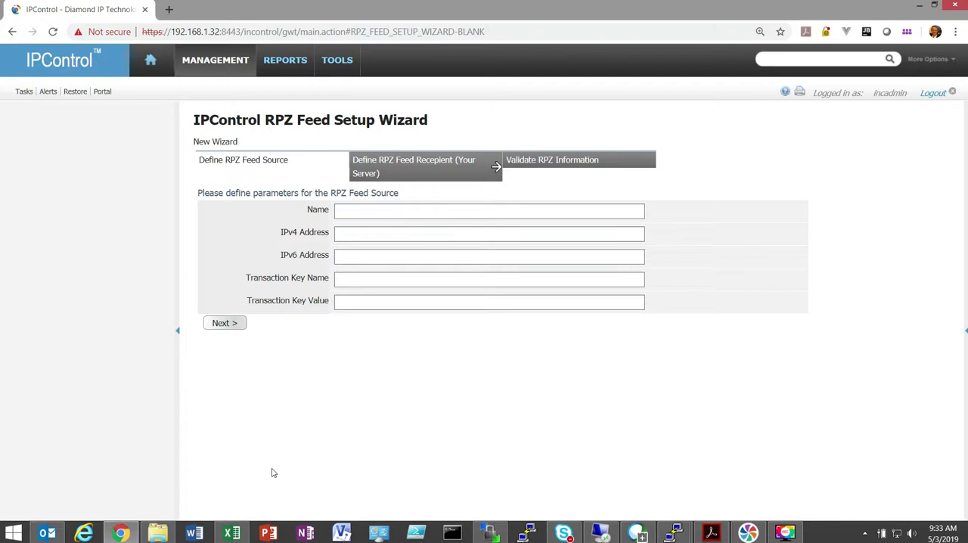
left_click(361, 215)
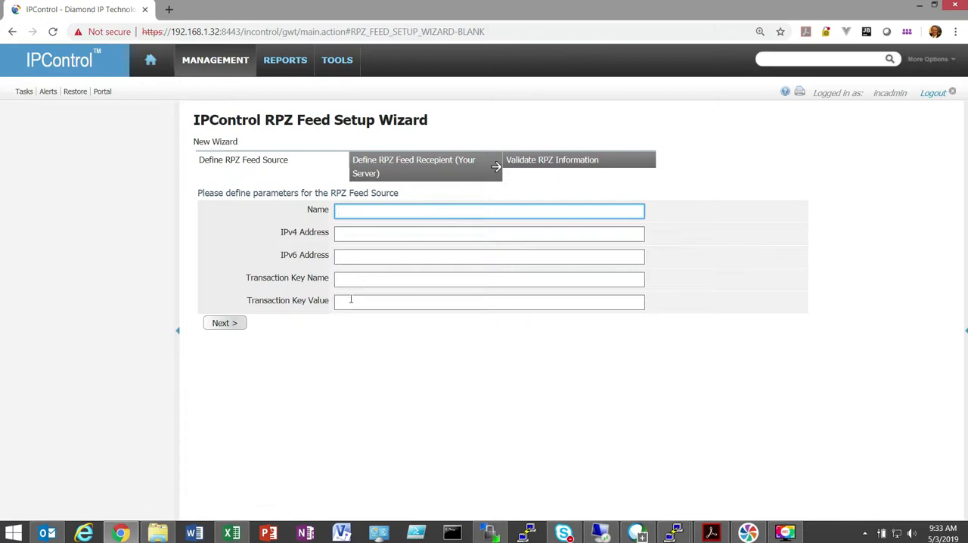
left_click(370, 351)
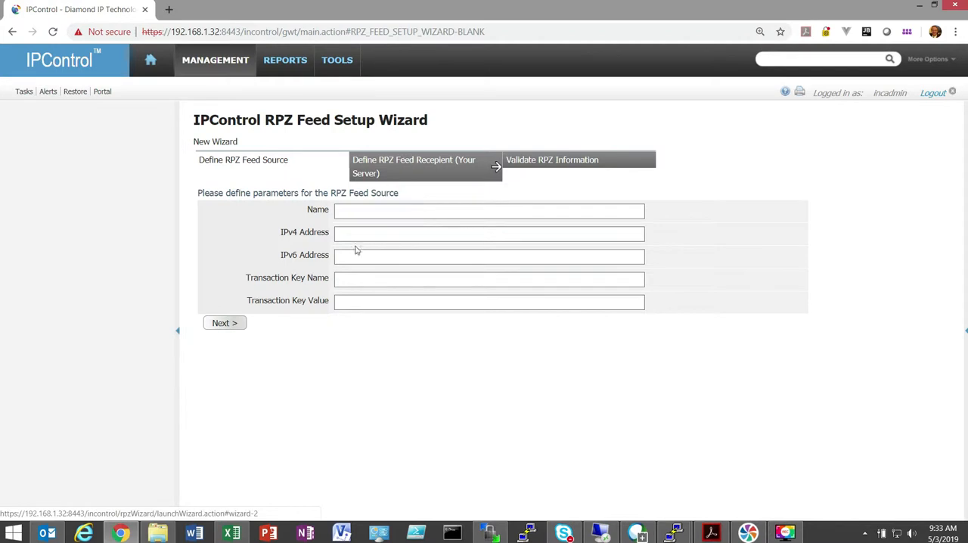
left_click(352, 212)
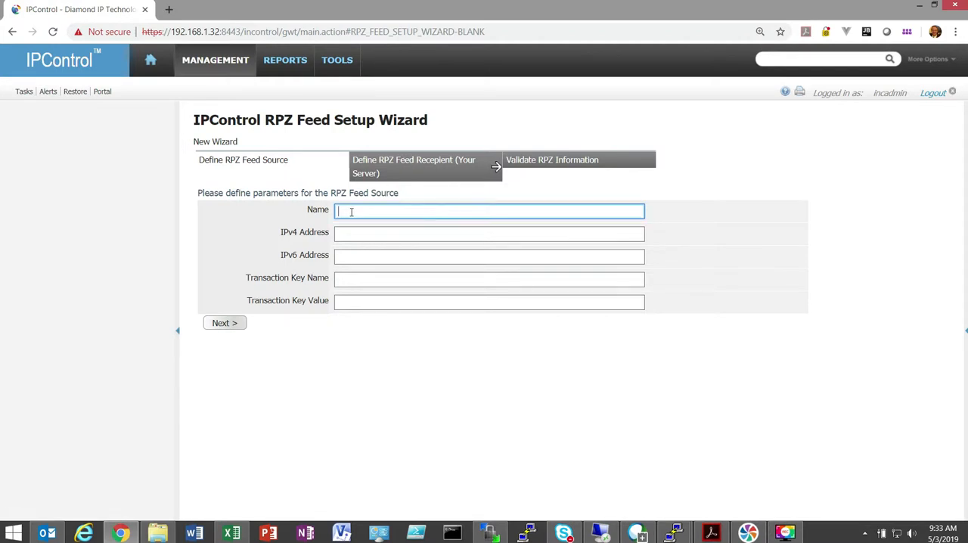
- Search the DNS domains for "rpz" and open the rpz.int. domain
mouse_move(237, 62)
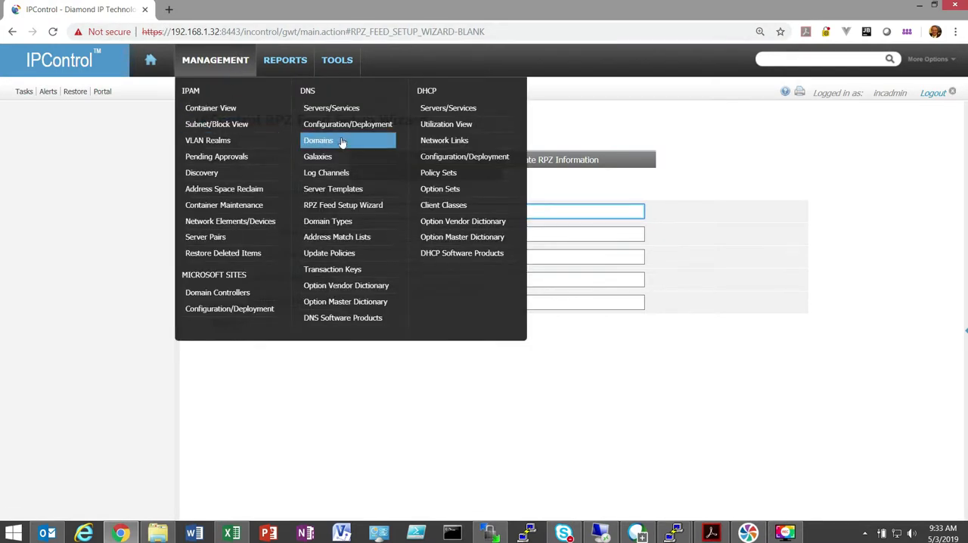
left_click(340, 136)
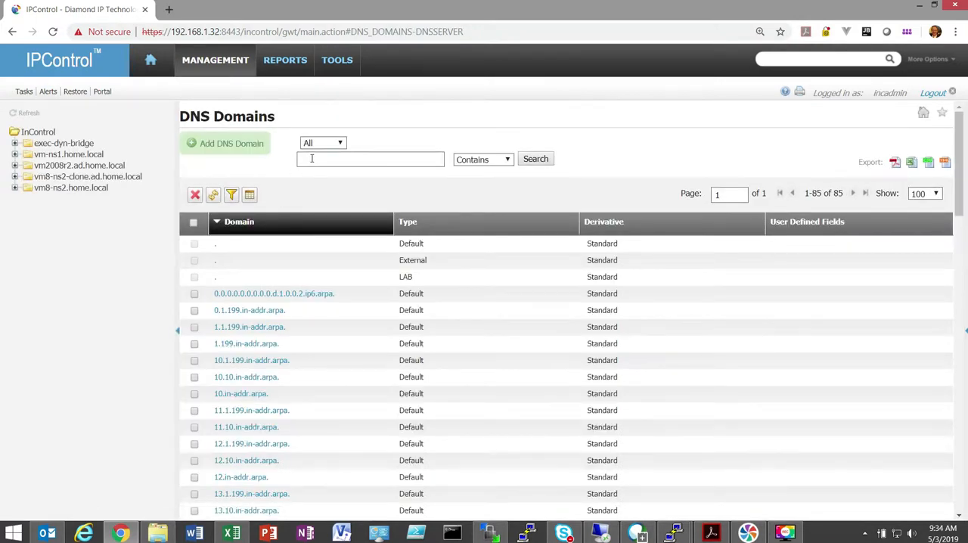
left_click(312, 158)
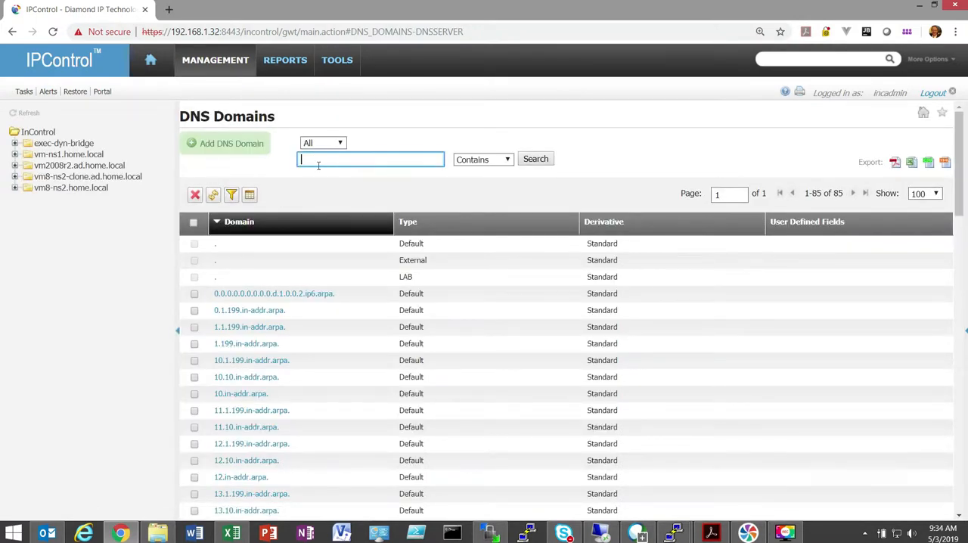
type("rpz")
key("Return")
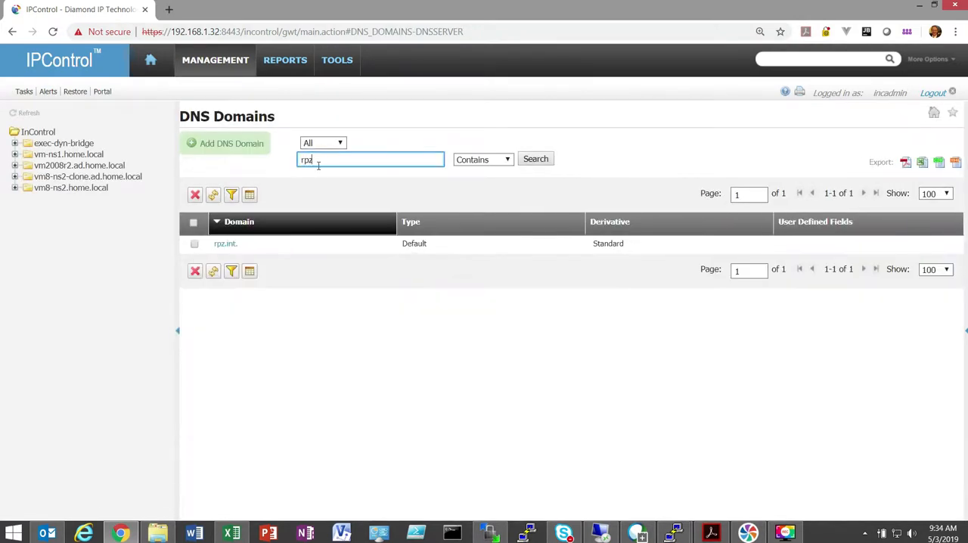
left_click(222, 244)
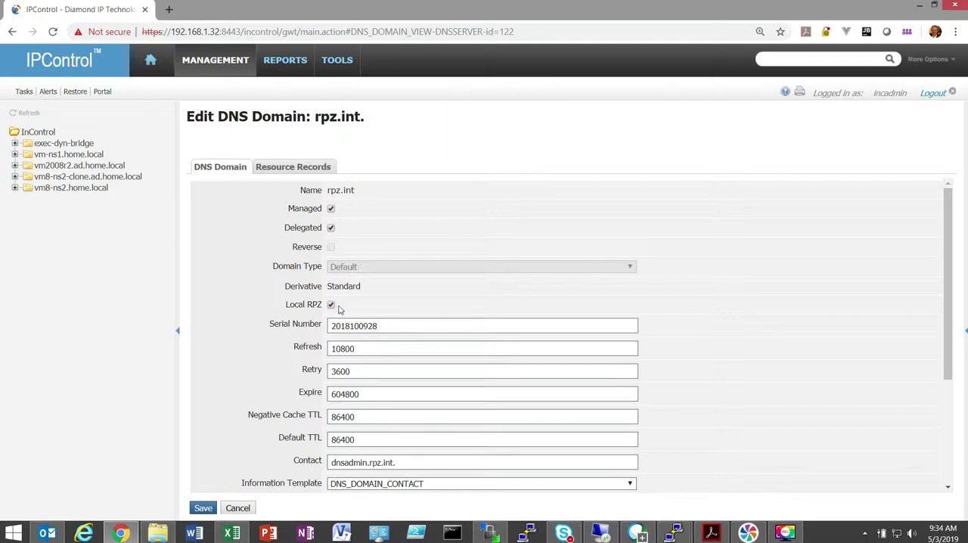
- Start a new resource record in rpz.int. as an RPZ Policy record with the Client IP address trigger type
left_click(215, 60)
left_click(287, 172)
left_click(250, 191)
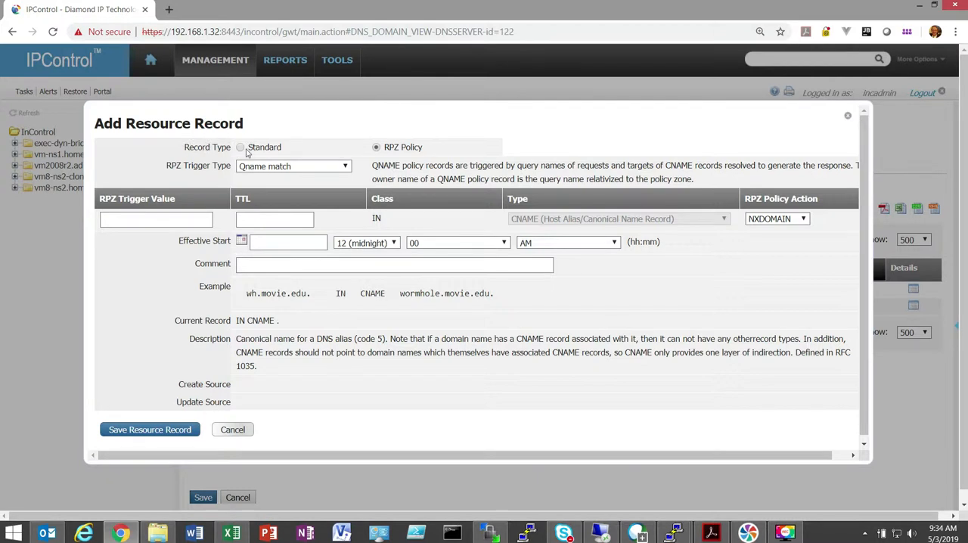
left_click(239, 148)
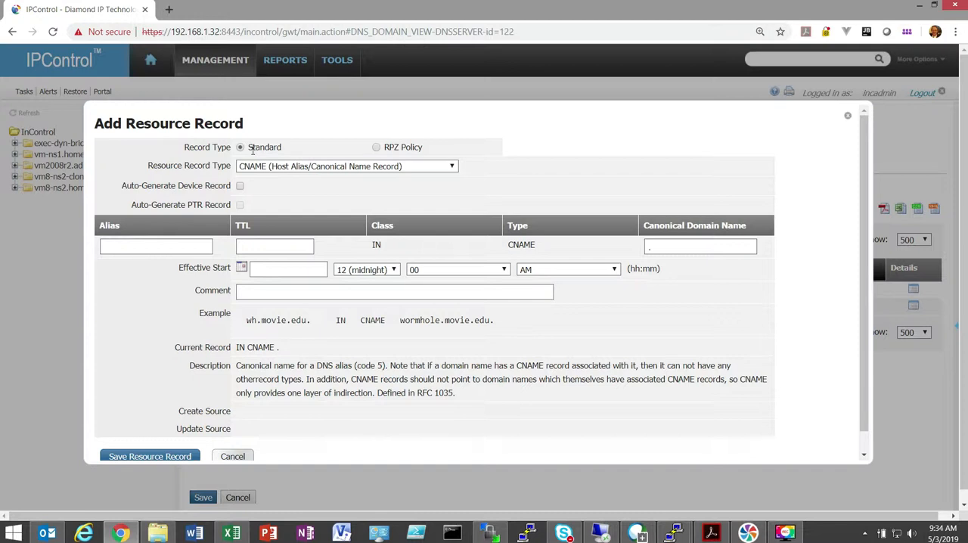
left_click(377, 147)
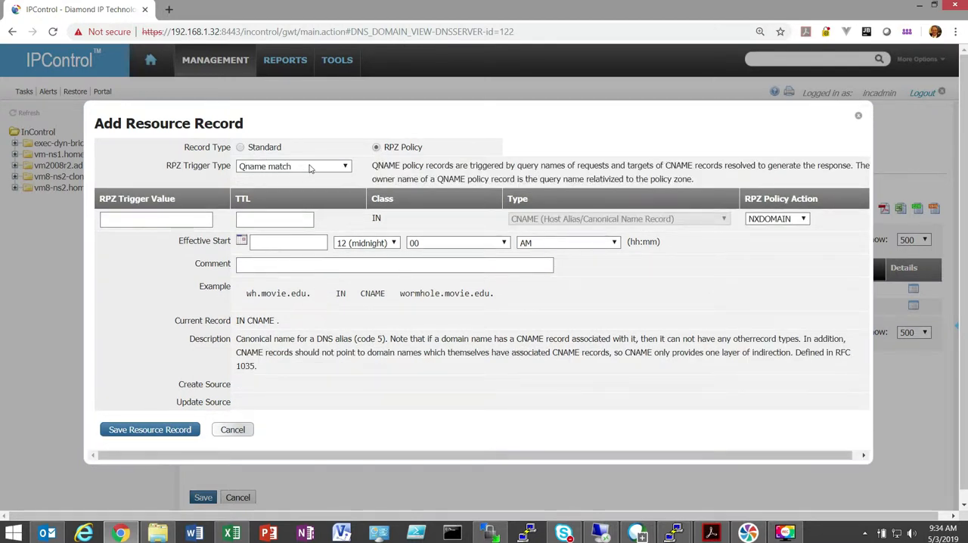
left_click(309, 168)
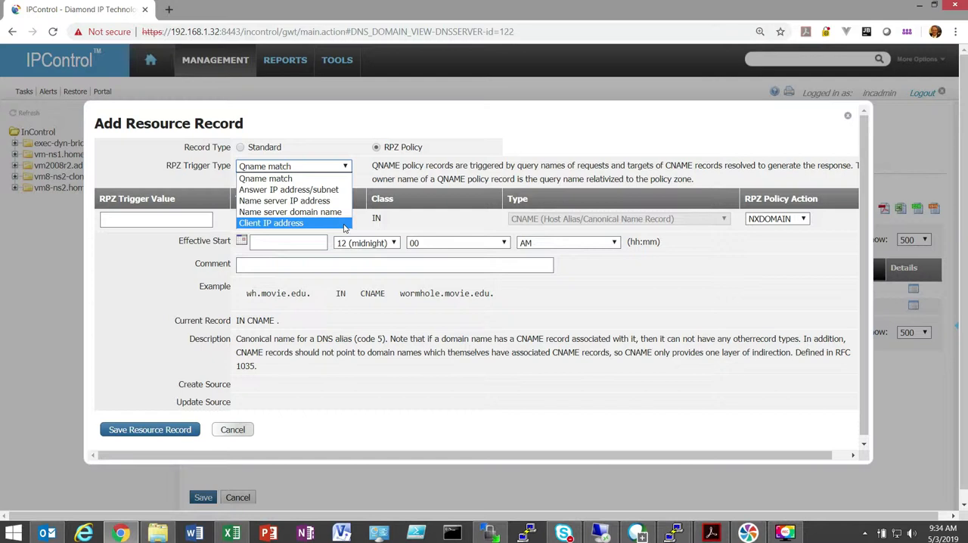
left_click(344, 224)
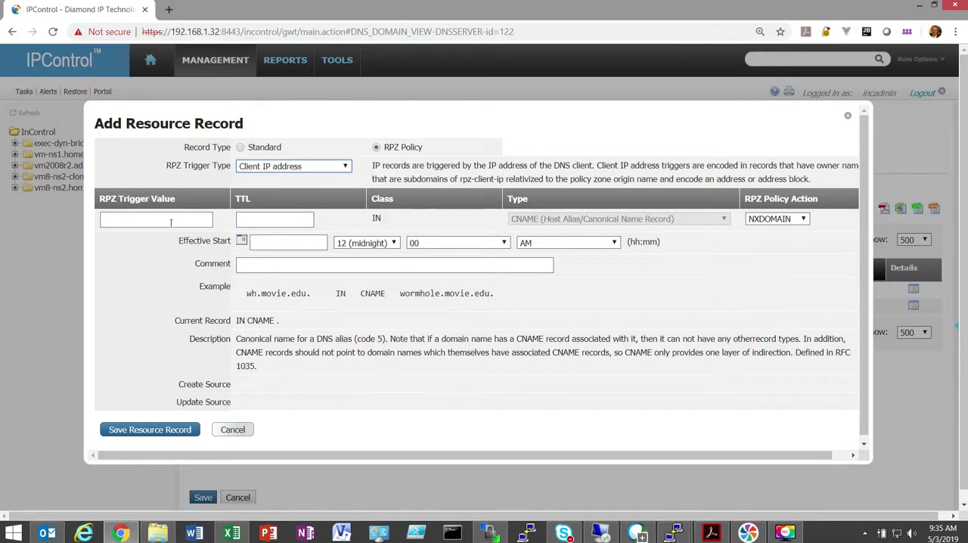
- Set the RPZ trigger value to 192.168.1.38 and the TTL to 3600, and save the resource record
left_click(172, 221)
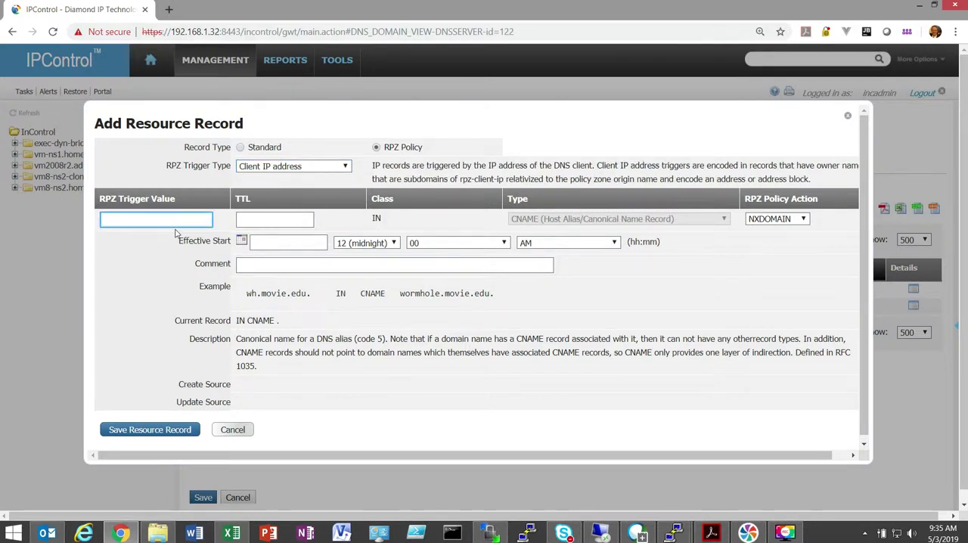
type("192.168.1.38")
left_click(293, 219)
type("3")
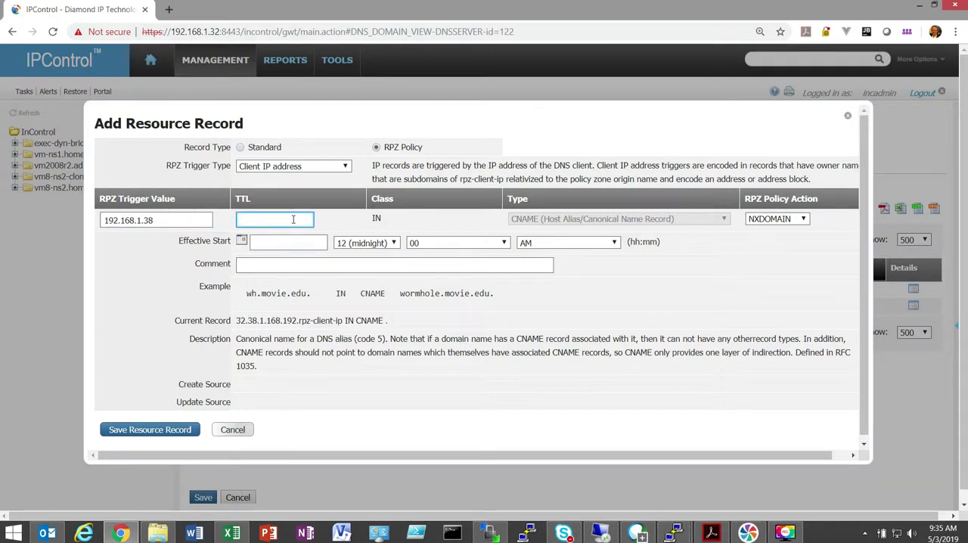
type("2")
key("BackSpace")
type("3600")
left_click(170, 437)
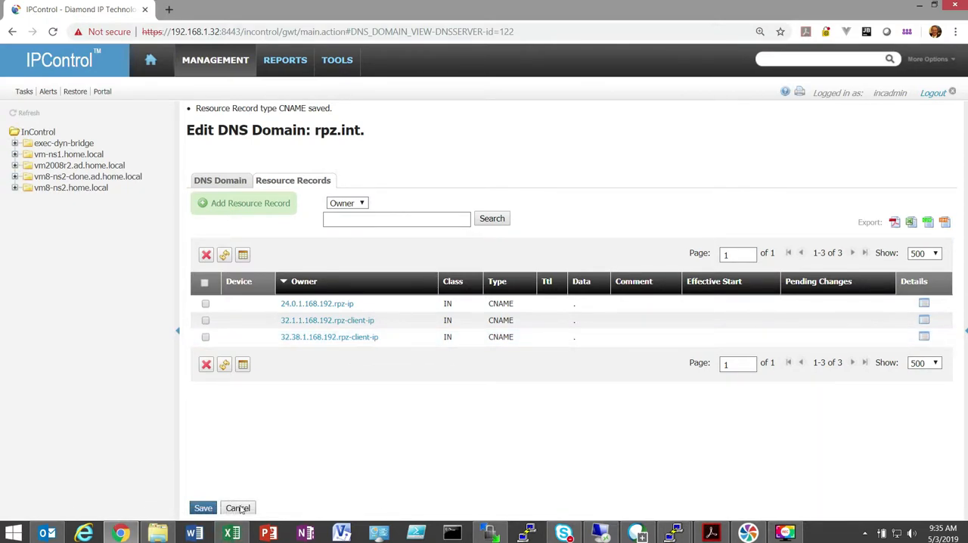
- Add an RPZ policy record with the Answer IP address/subnet trigger type and value 192.168.5.0/24, and save it
left_click(253, 206)
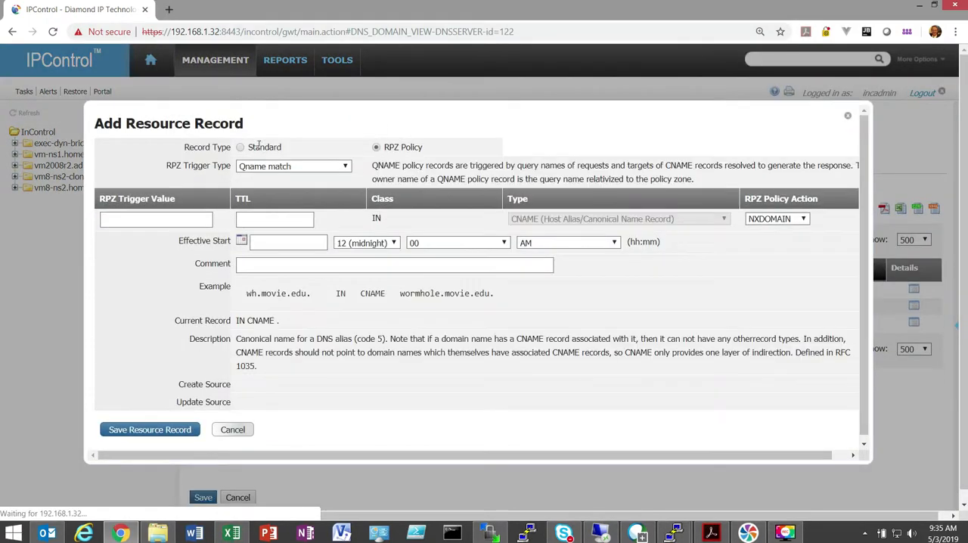
left_click(346, 167)
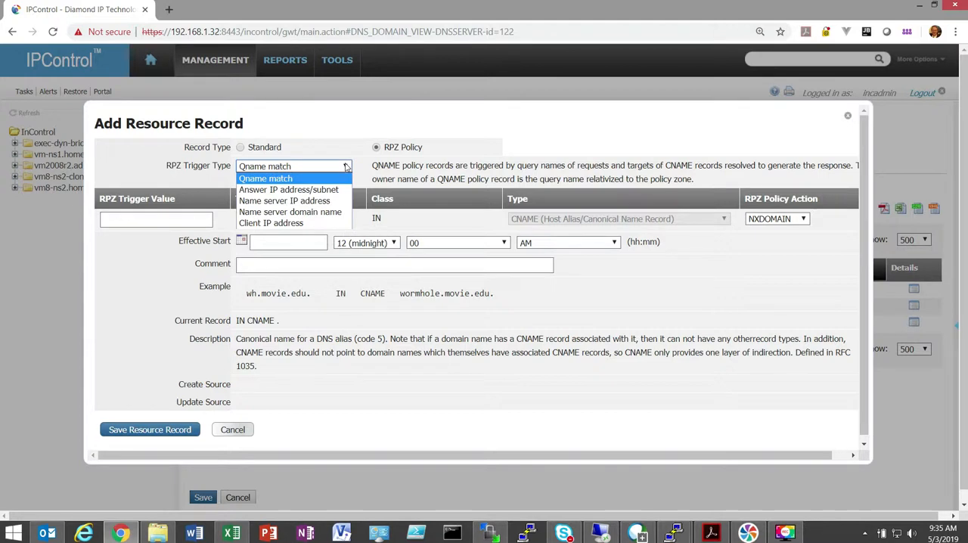
left_click(284, 193)
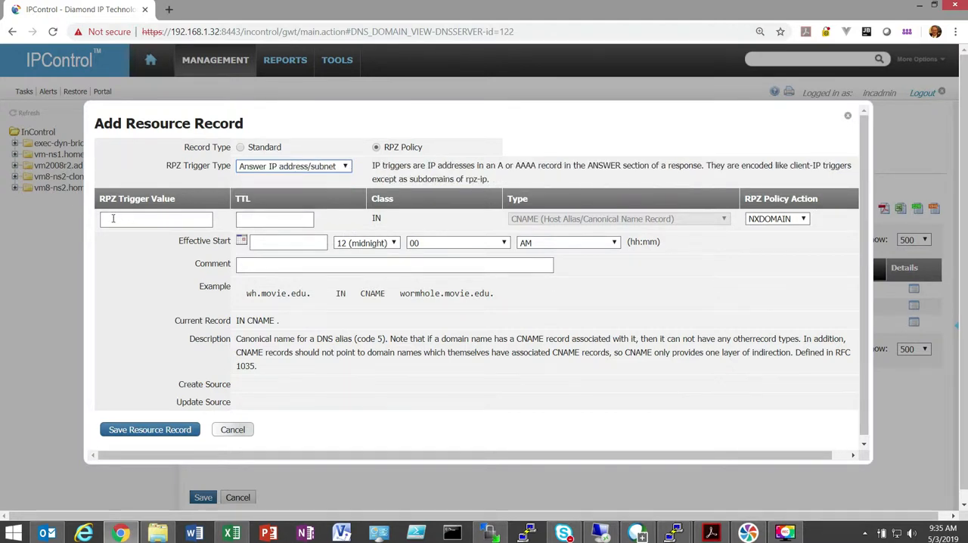
left_click(117, 221)
type("1")
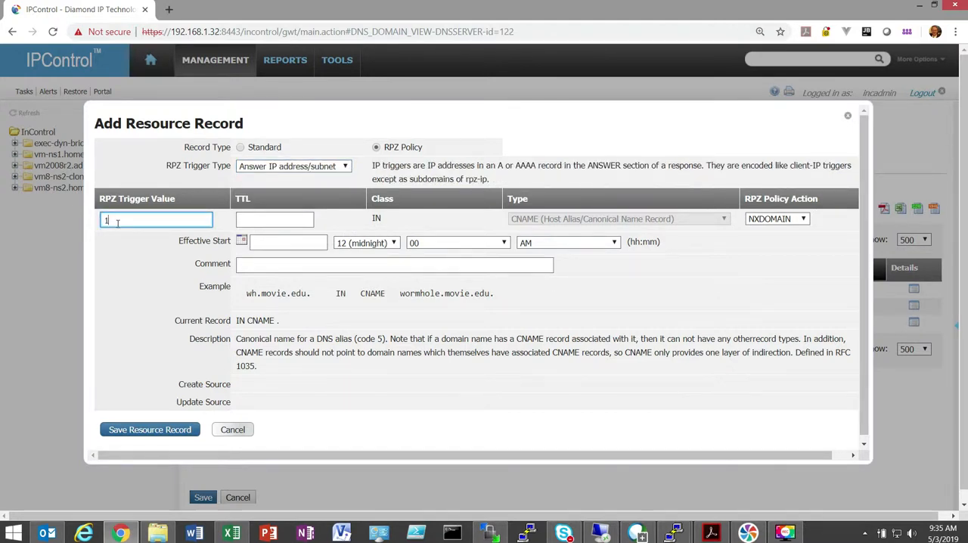
type("92.168.1")
key("BackSpace")
type("5.0/24")
key("Tab")
left_click(171, 428)
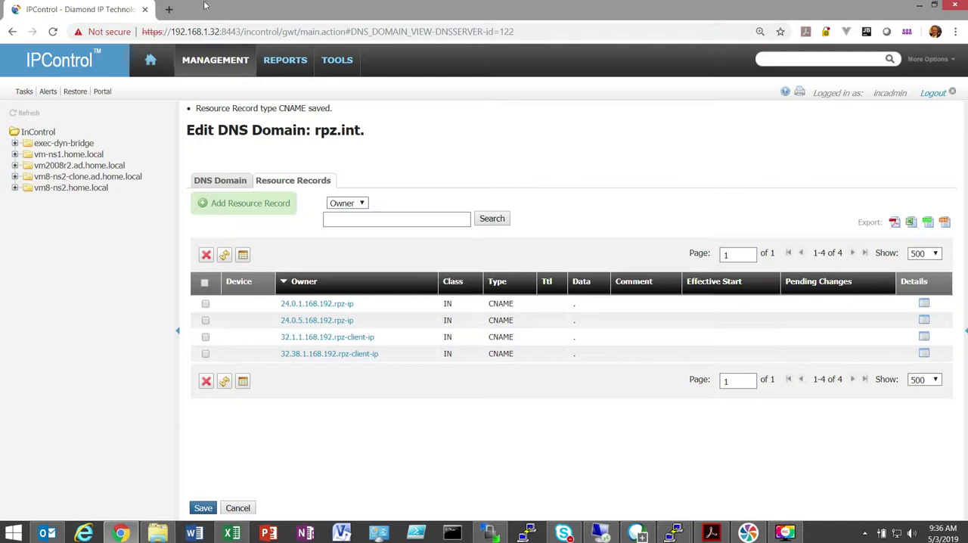
- Start adding a DNS network service based on the Microsoft 2016 DNS template
left_click(214, 63)
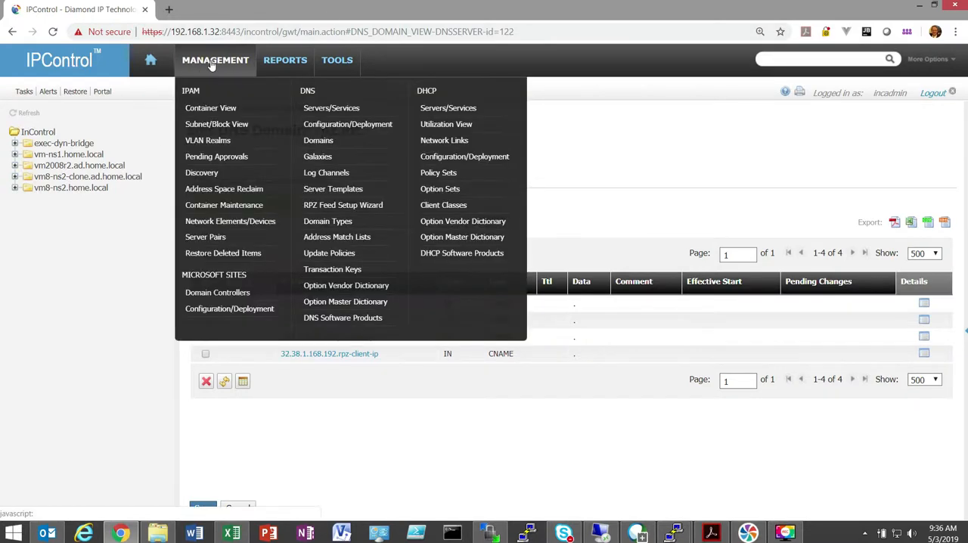
left_click(331, 111)
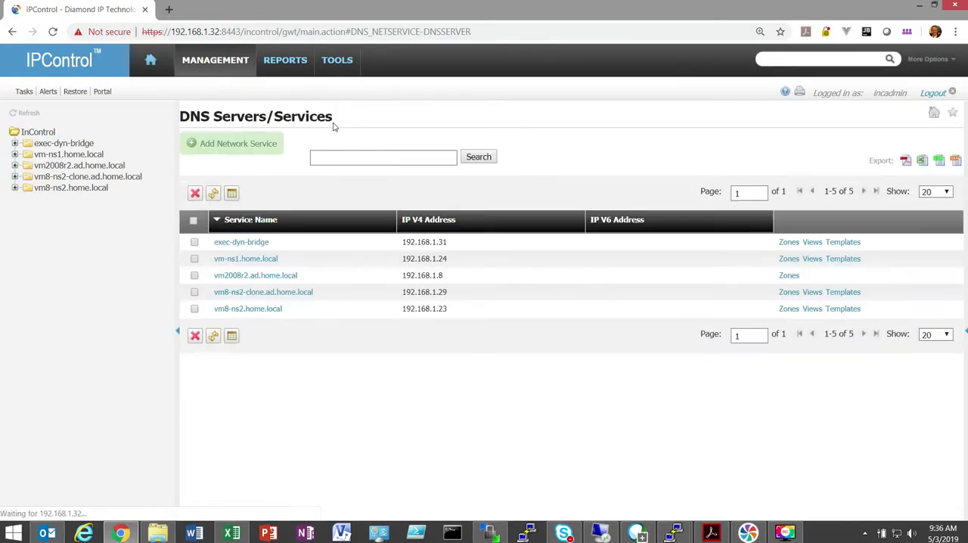
left_click(256, 145)
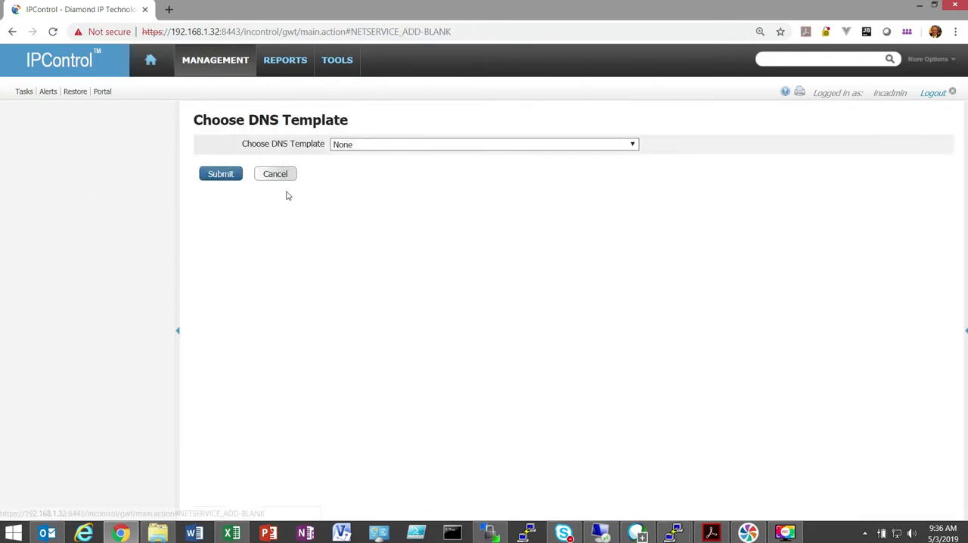
left_click(355, 145)
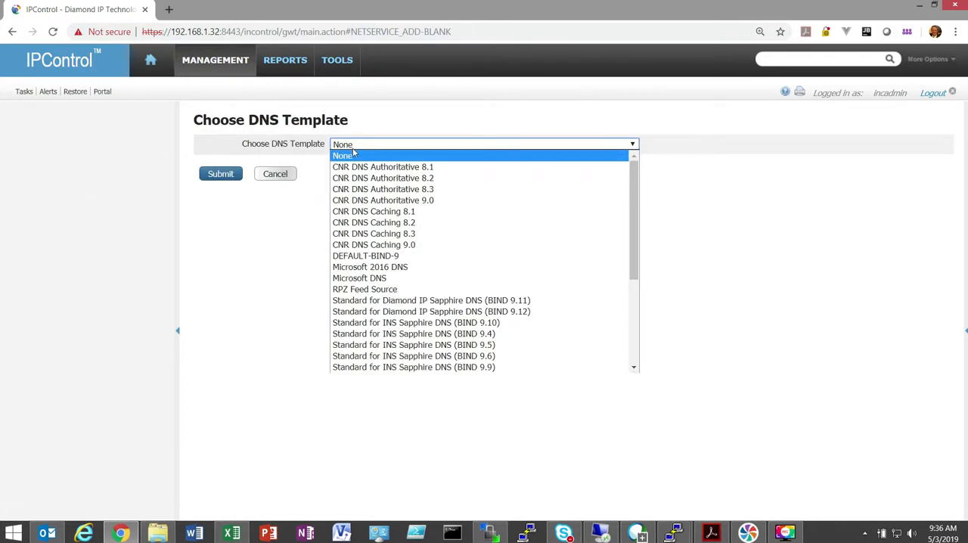
left_click(414, 268)
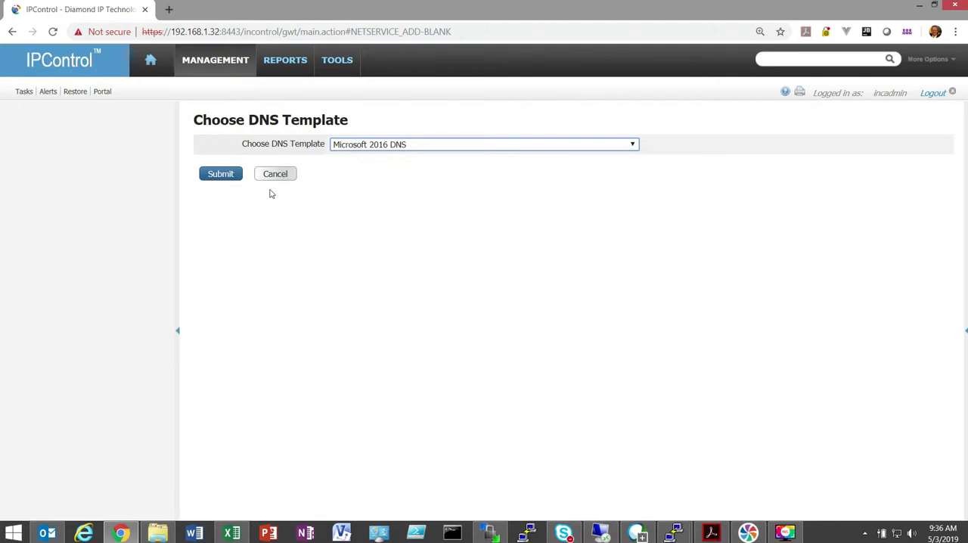
left_click(223, 174)
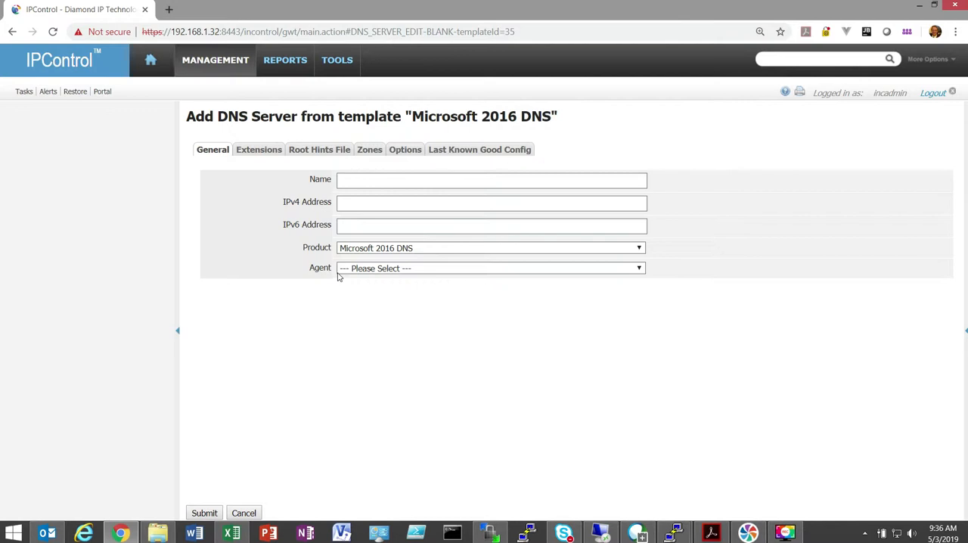
- Enlarge the pre-configuration and post-configuration Powershell command boxes in the new DNS server's extensions
left_click(265, 155)
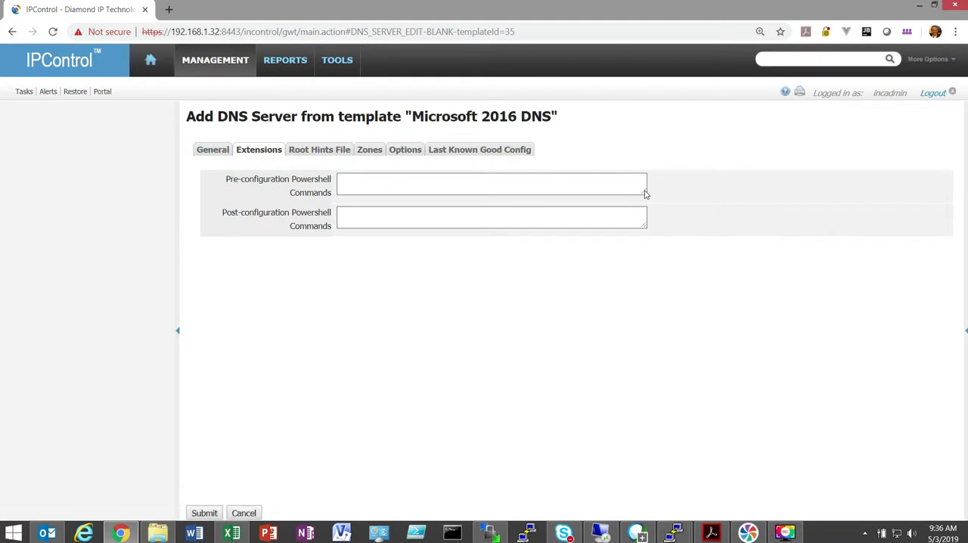
left_click_drag(644, 192, 648, 242)
left_click_drag(644, 275, 654, 329)
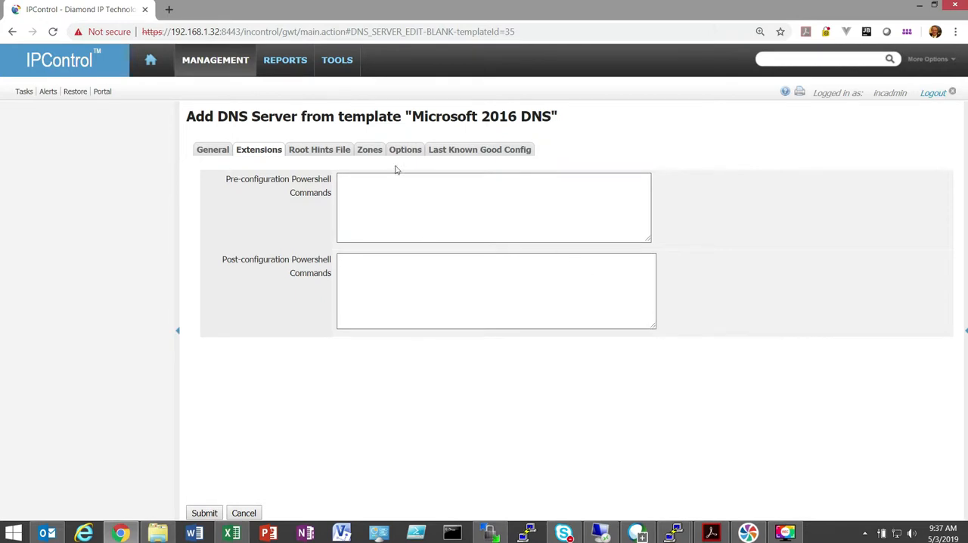
- Look through the new server's root hints and zones settings, and show all product options
left_click(321, 151)
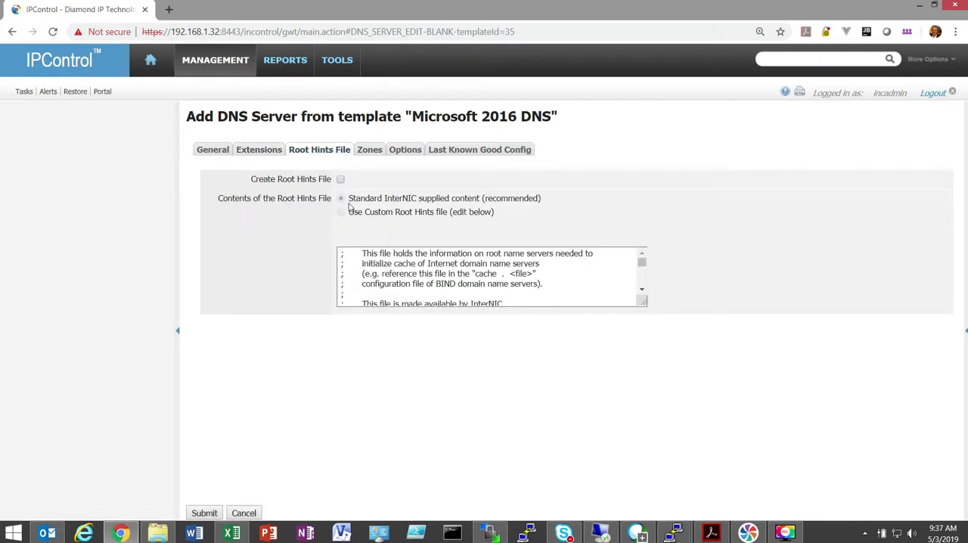
left_click(378, 152)
left_click(404, 150)
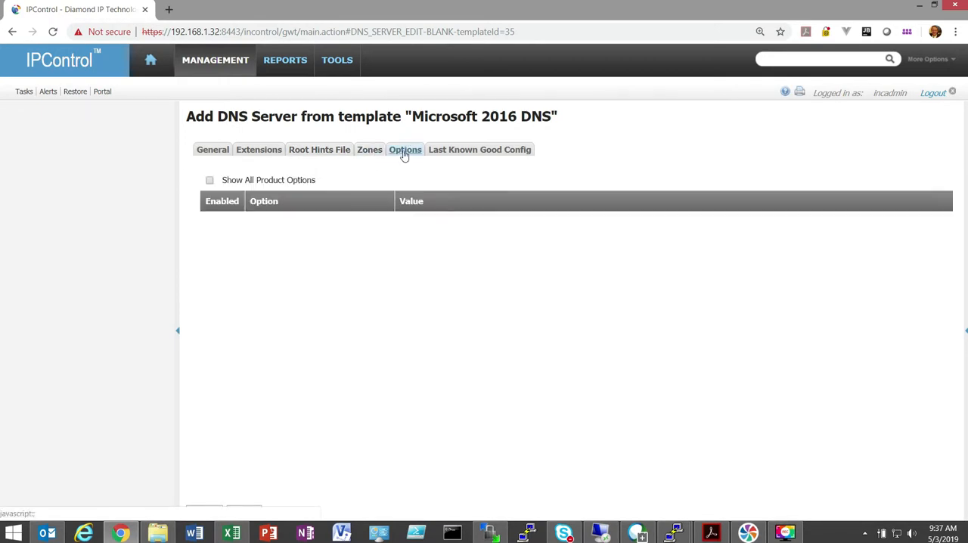
left_click(209, 181)
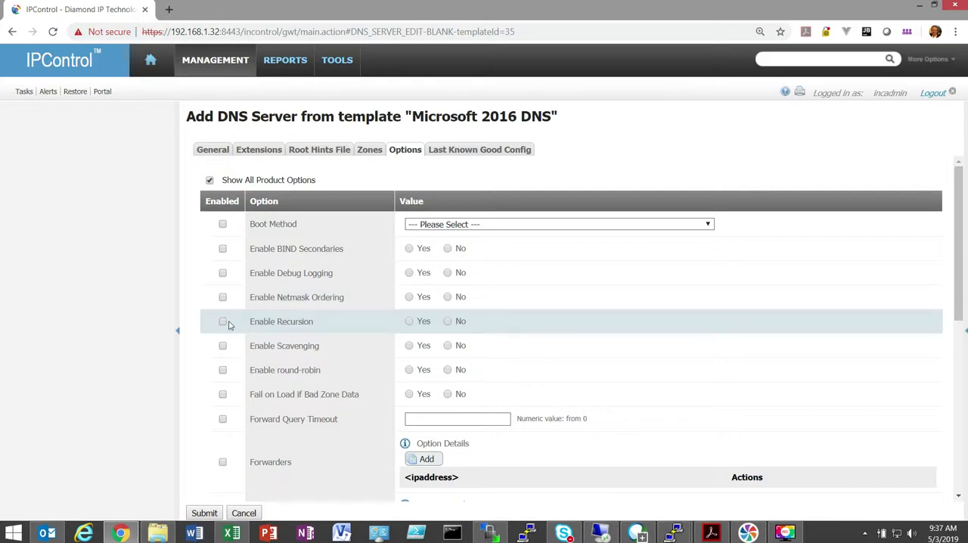
- Examine the Boot Method choices without picking one and look through the remaining Microsoft 2016 DNS product options
left_click(453, 225)
left_click(456, 229)
left_click(456, 227)
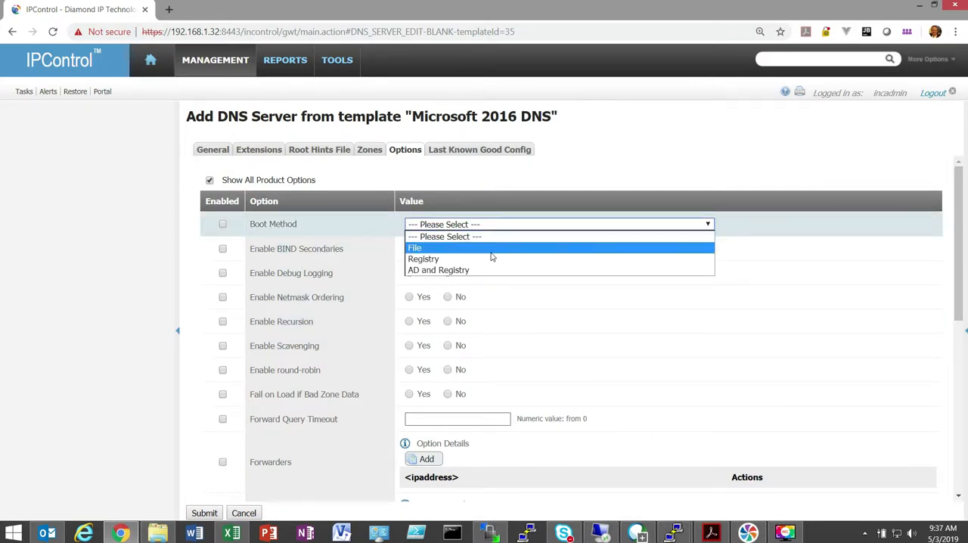
left_click(496, 235)
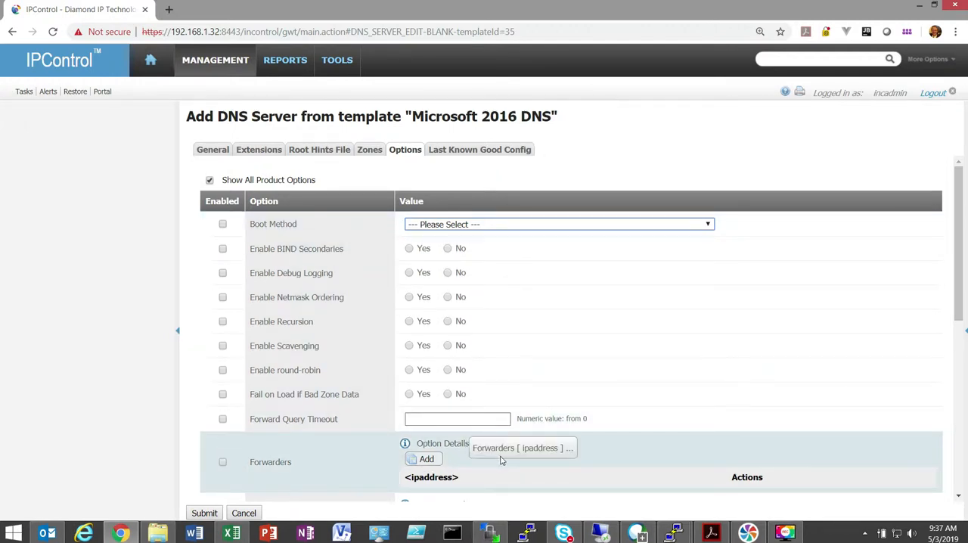
scroll(501, 458, "down", 1)
scroll(408, 378, "down", 3)
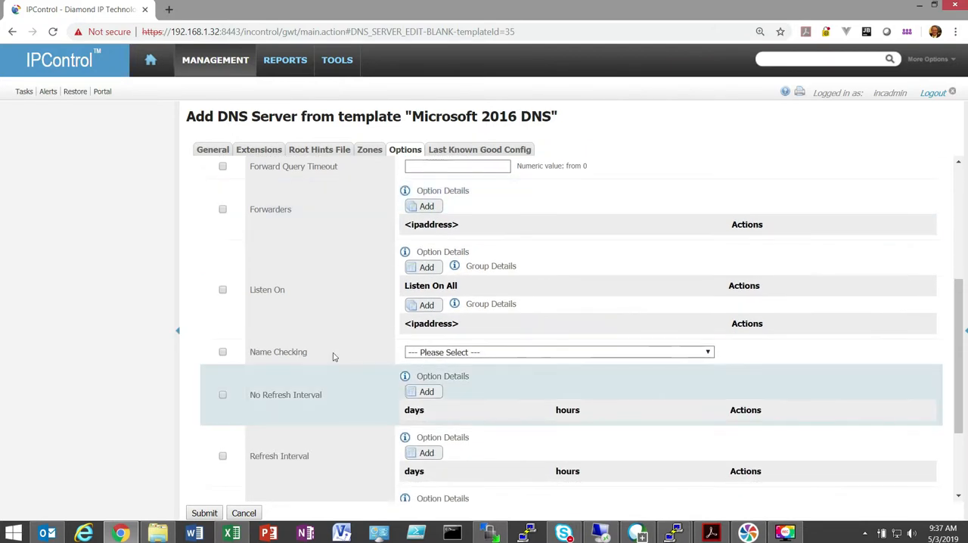
scroll(403, 406, "down", 1)
scroll(403, 406, "down", 1)
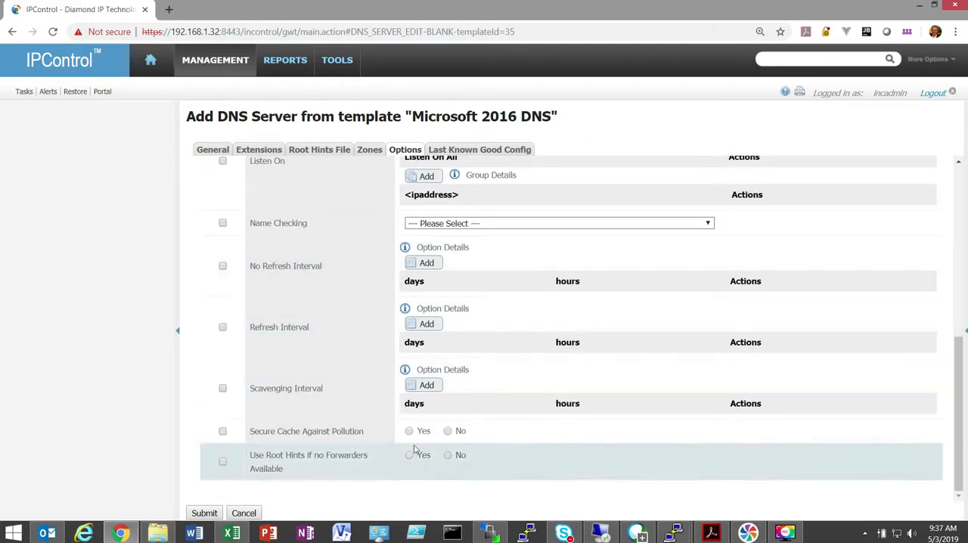
scroll(675, 409, "up", 3)
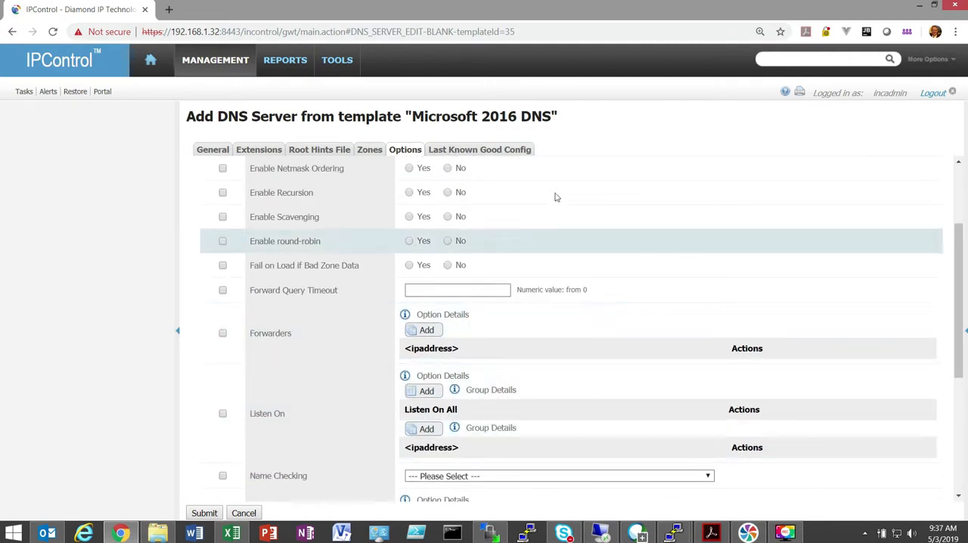
- View the new server's last known good configuration, and list the DNS zones of the vm2008r2.ad.home.local server
left_click(520, 155)
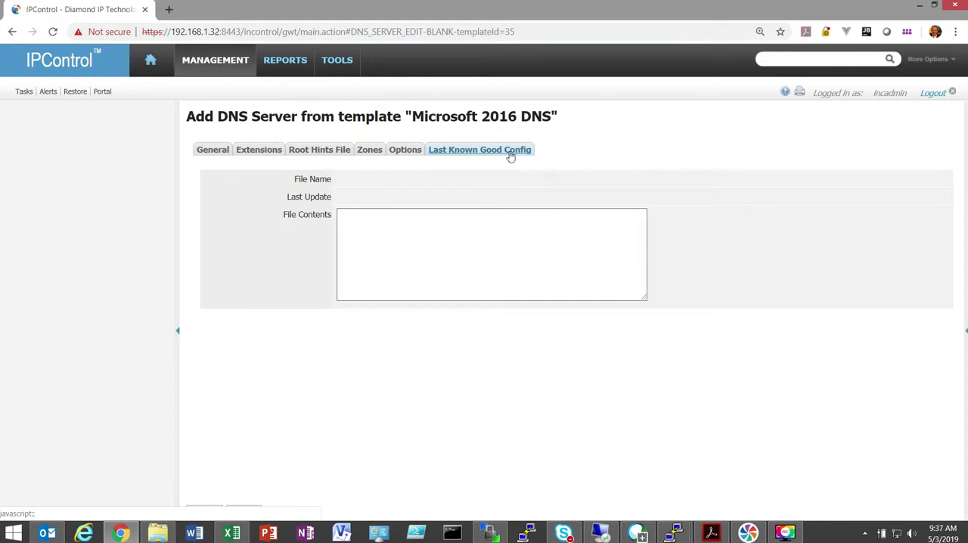
left_click(220, 68)
left_click(327, 124)
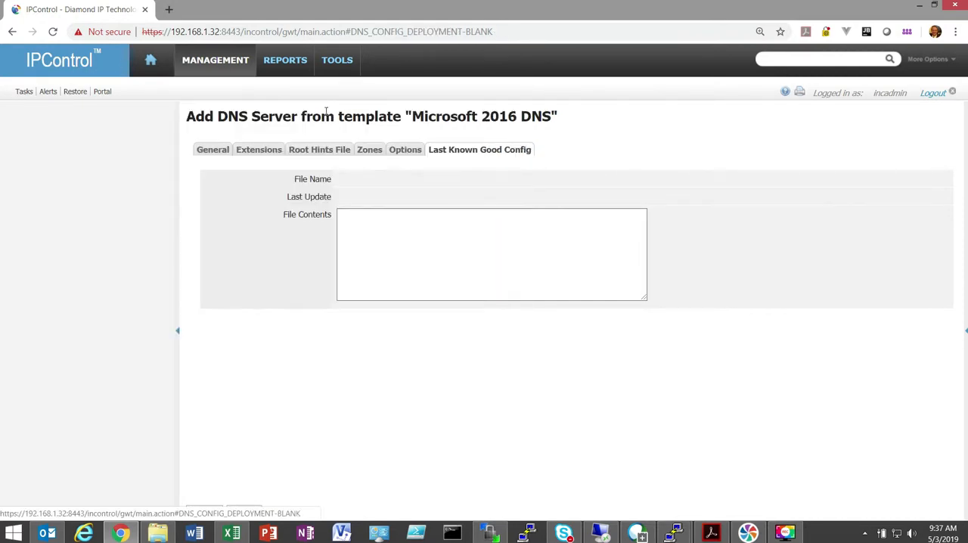
left_click(231, 61)
left_click(333, 108)
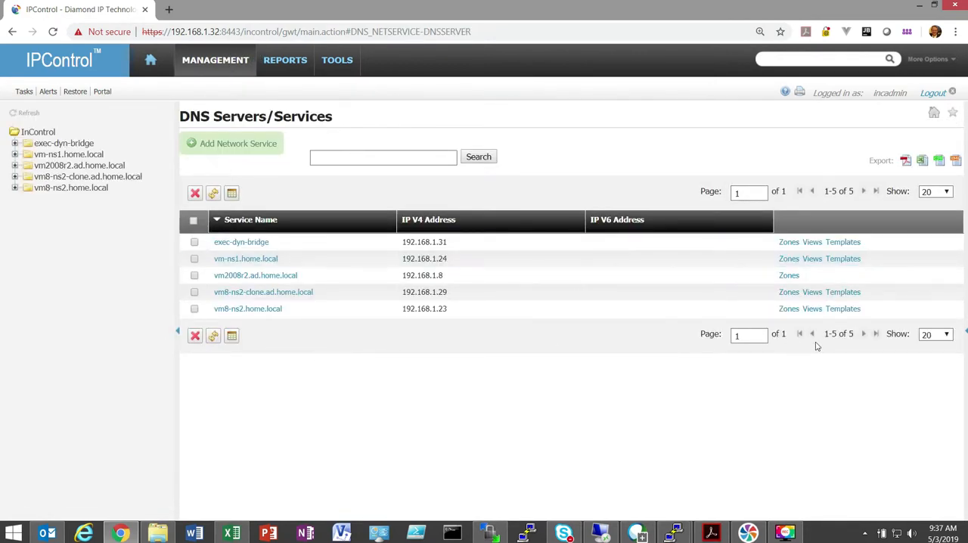
left_click(790, 276)
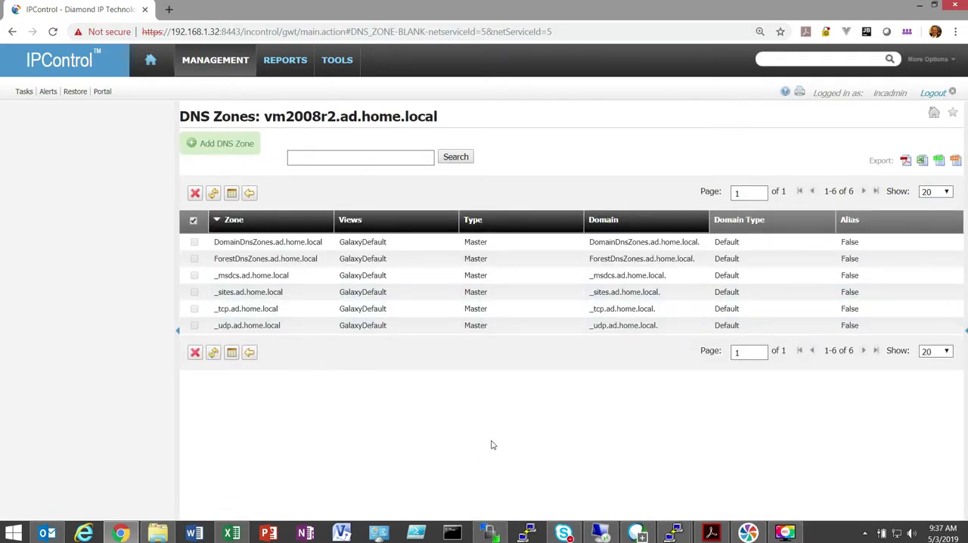
- Look through the system policies and options, from the audit settings through the SAML login and SOA serial number format settings
left_click(228, 60)
left_click(337, 65)
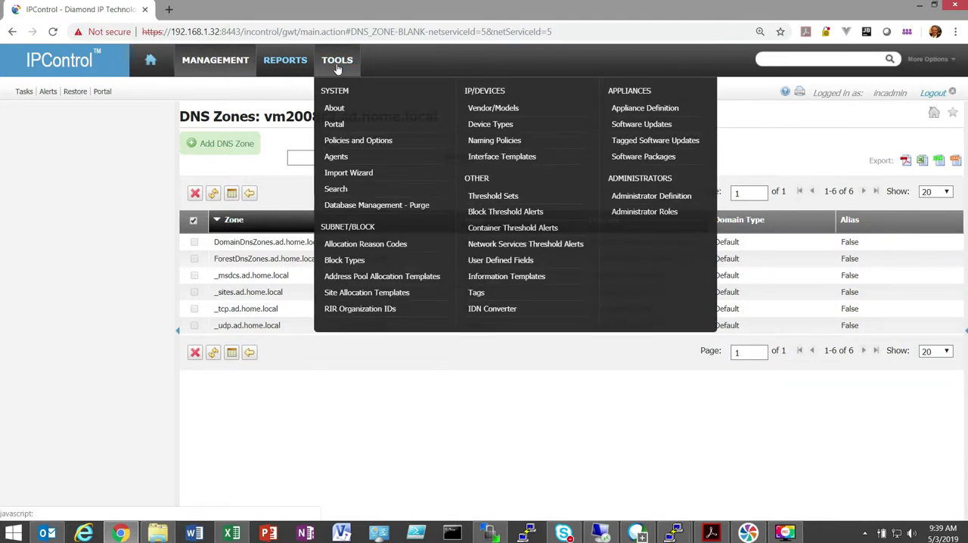
left_click(378, 140)
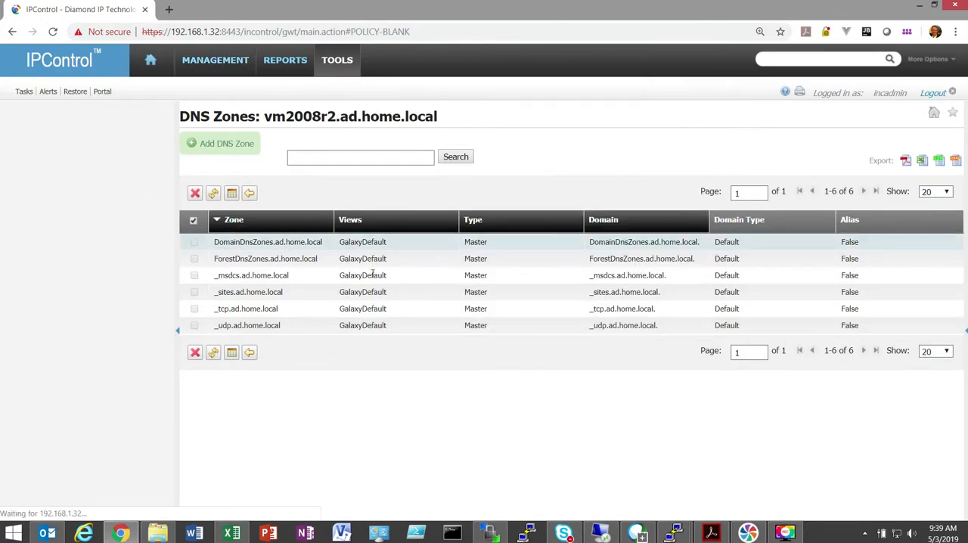
scroll(228, 369, "down", 6)
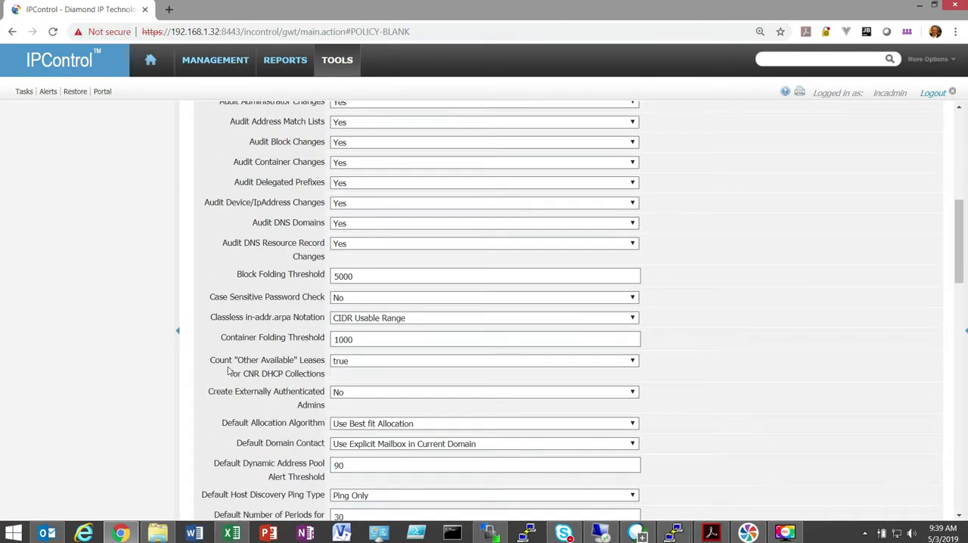
scroll(228, 369, "down", 8)
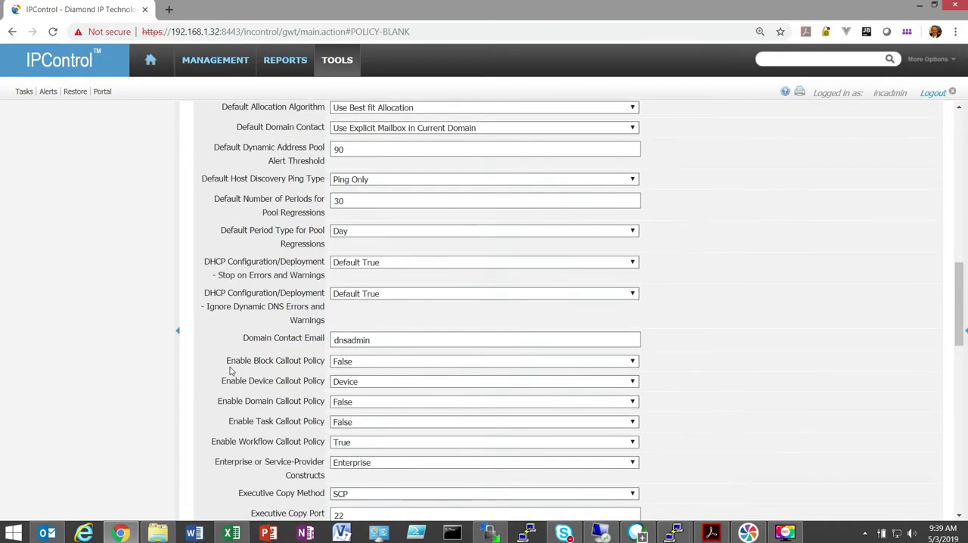
scroll(230, 369, "down", 7)
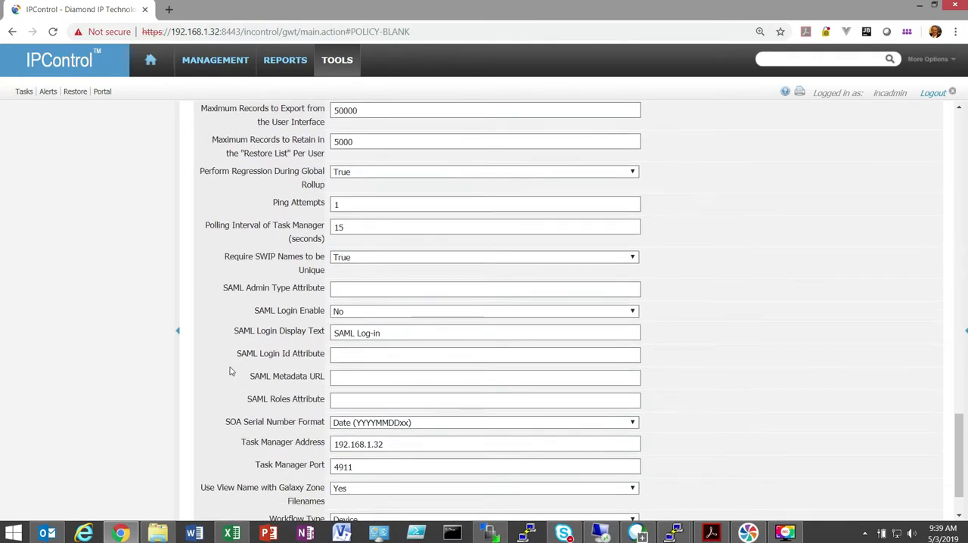
scroll(230, 370, "down", 2)
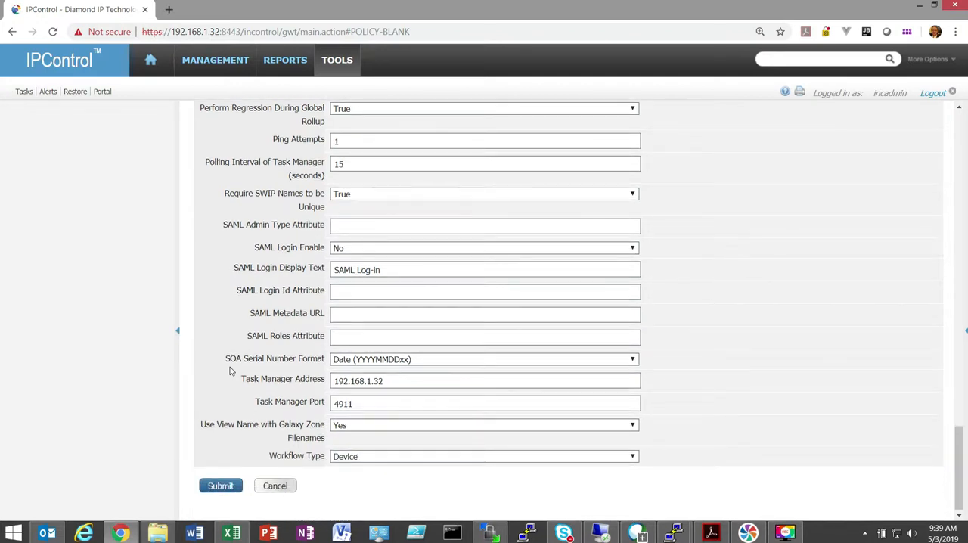
scroll(231, 371, "down", 1)
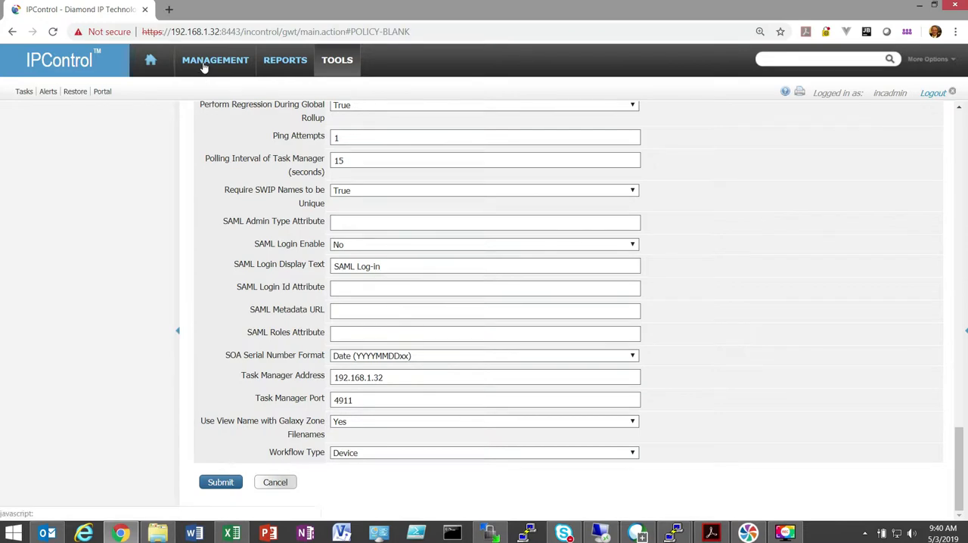
- Check the GA-MAR-001 container's address blocks and open the 192.168.4.0/22 subnet in container ATL-VO-0928
mouse_move(202, 67)
left_click(212, 106)
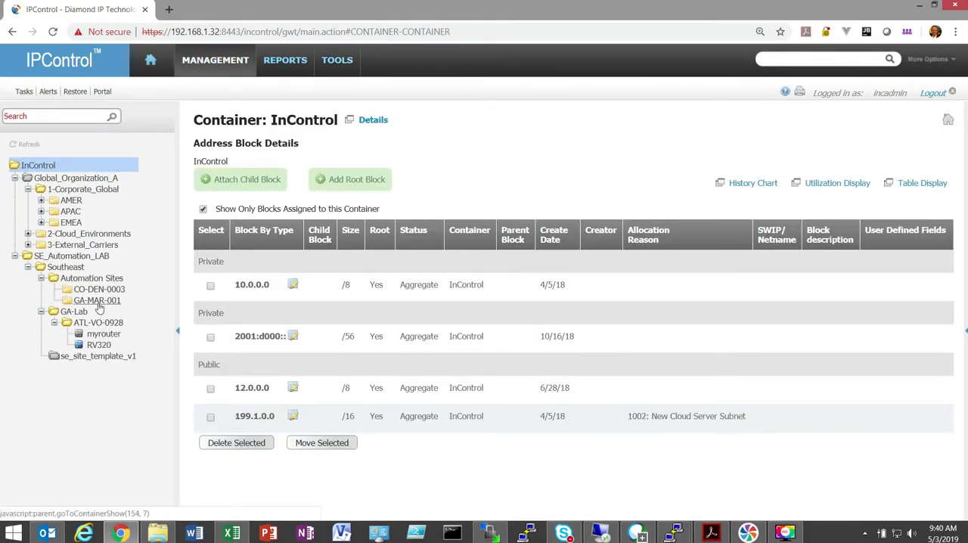
left_click(98, 301)
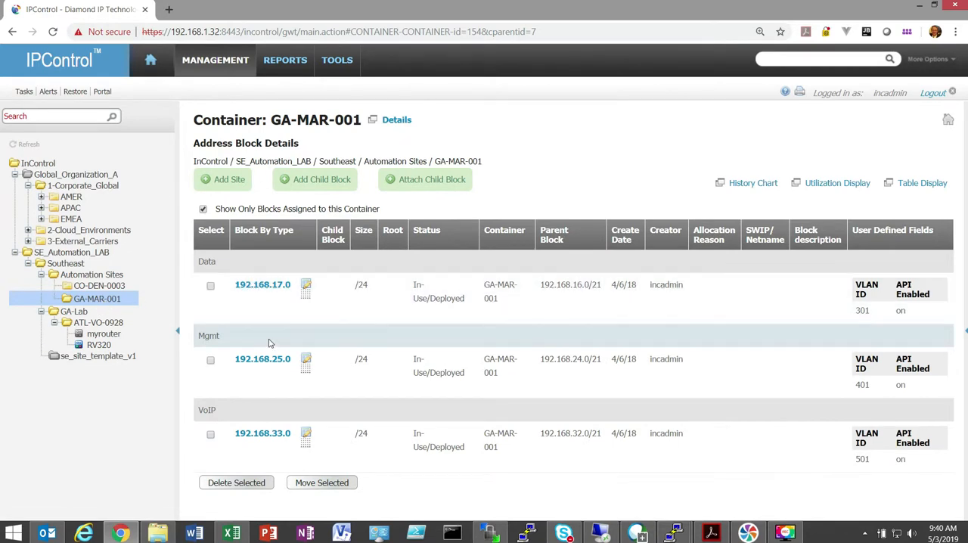
left_click(114, 324)
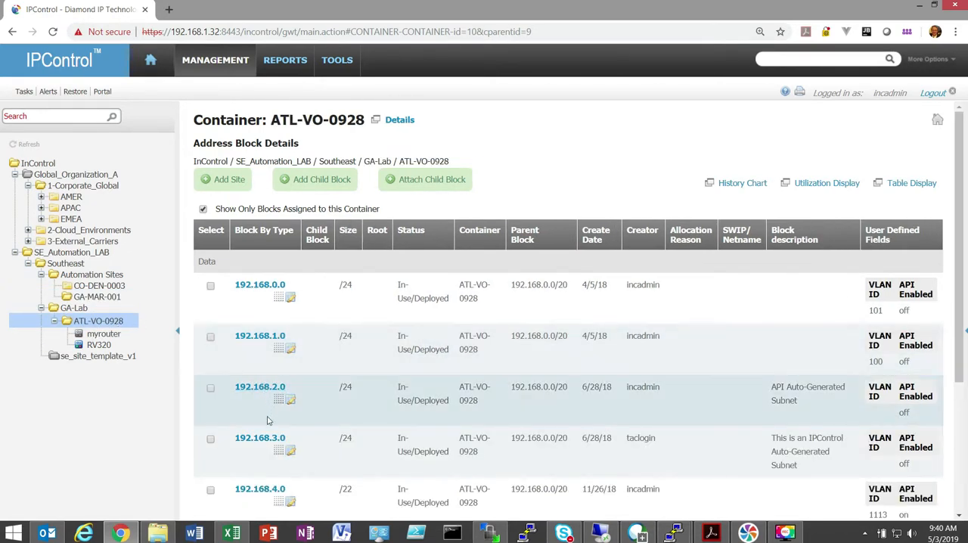
left_click(261, 491)
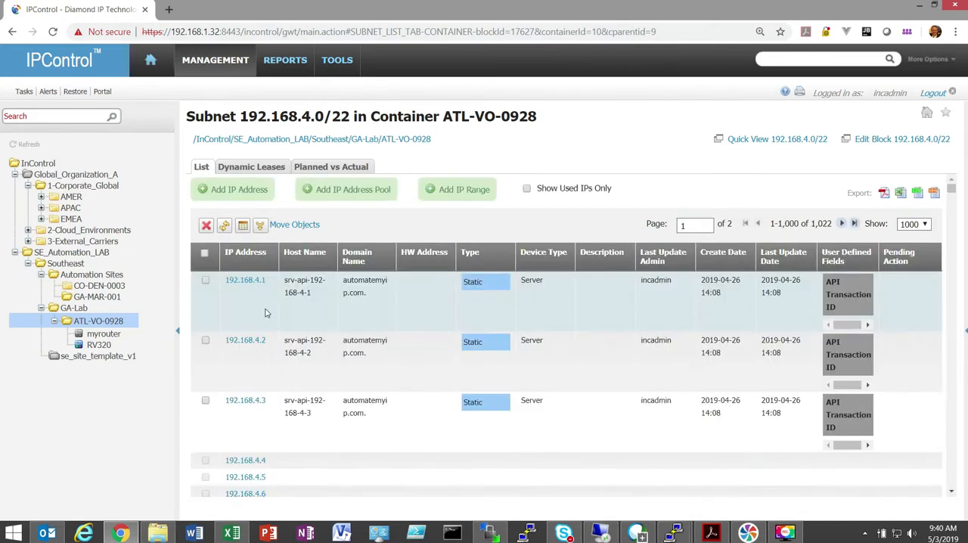
- Start adding a static Server address to the subnet, examine its Instant DDNS option, and discard the entry
left_click(232, 190)
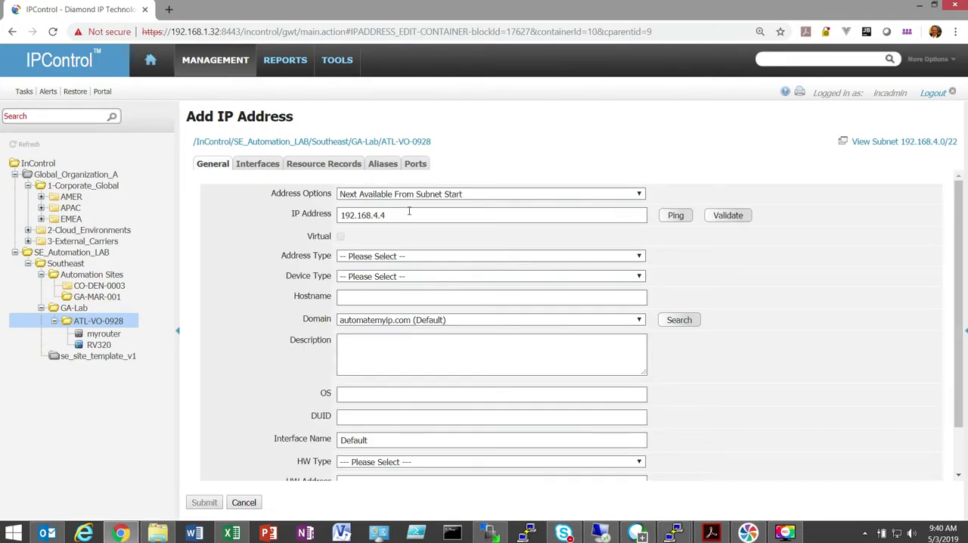
left_click(413, 255)
left_click(413, 279)
left_click(412, 277)
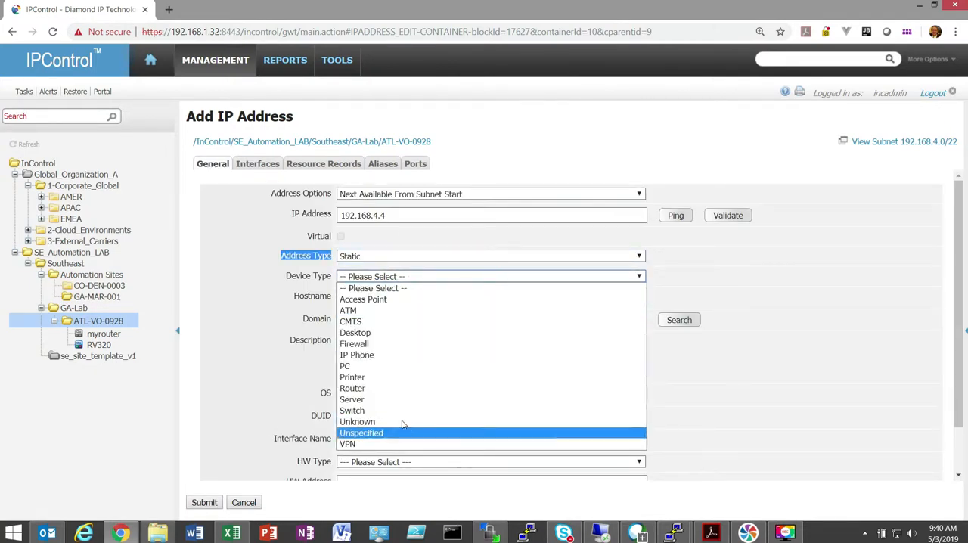
left_click(399, 397)
scroll(313, 374, "down", 1)
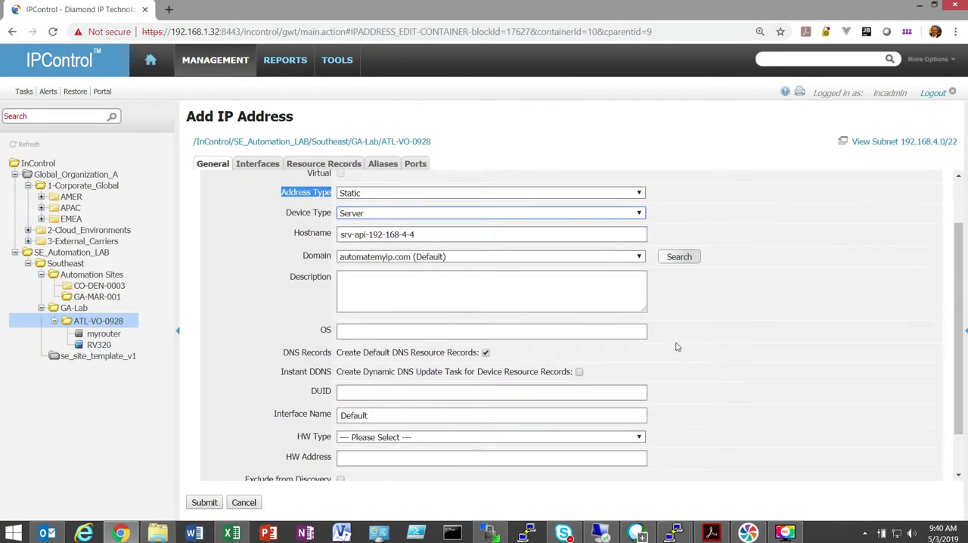
left_click_drag(610, 372, 273, 377)
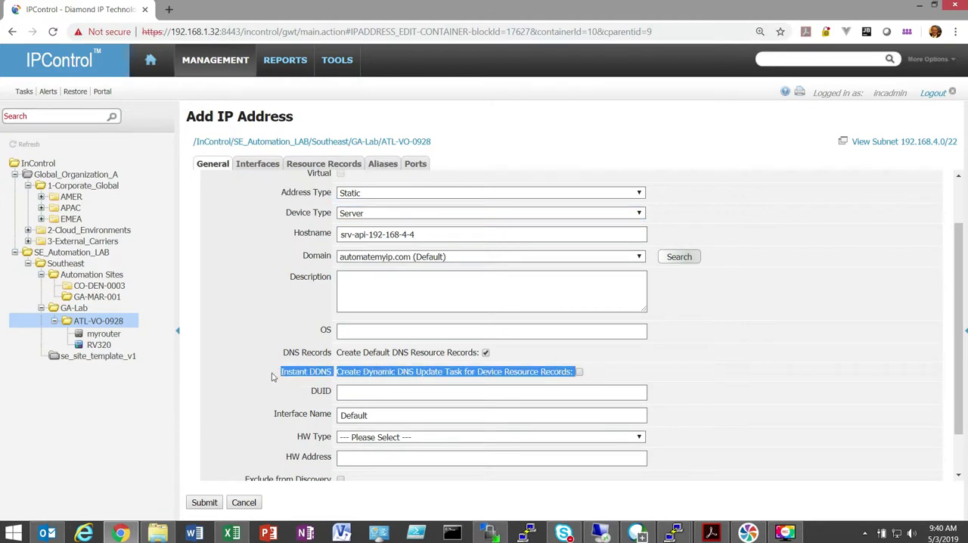
left_click(388, 375)
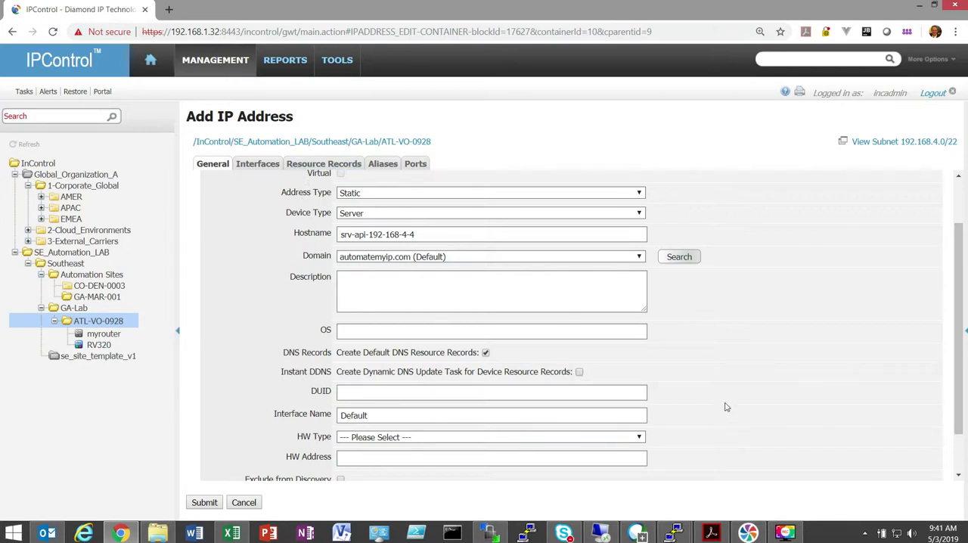
left_click(241, 502)
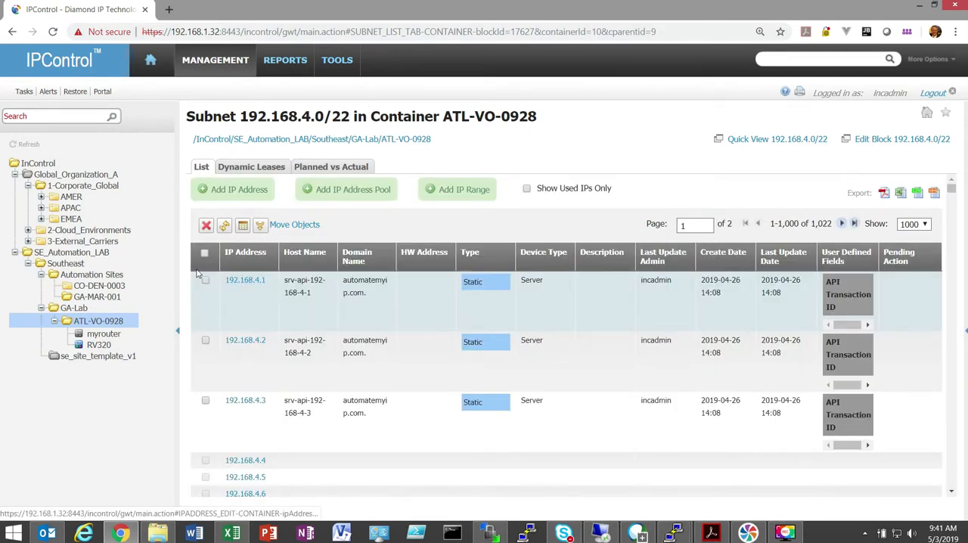
- Select addresses 192.168.4.1 to 192.168.4.3 for deletion, examine the Dynamic DNS update task option, and cancel the deletion
left_click(207, 401)
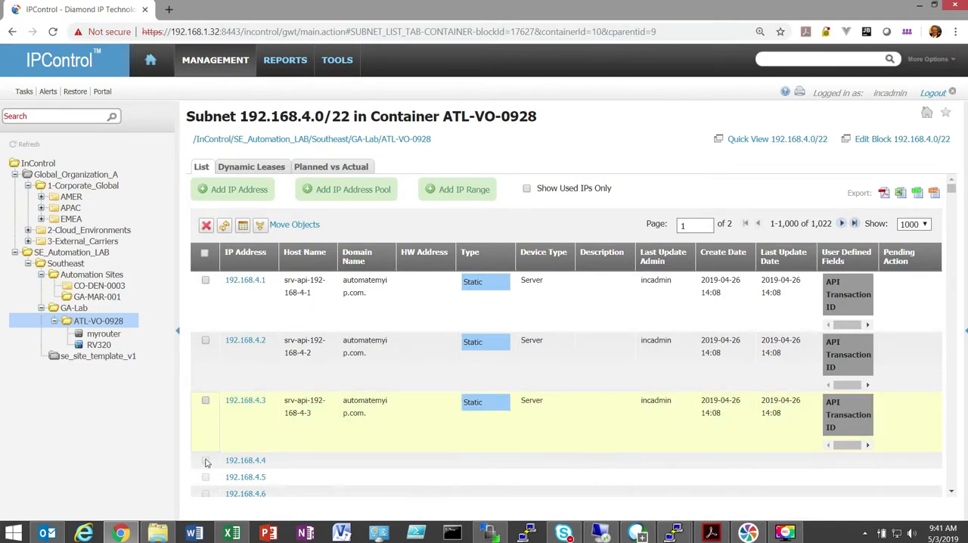
left_click(205, 340)
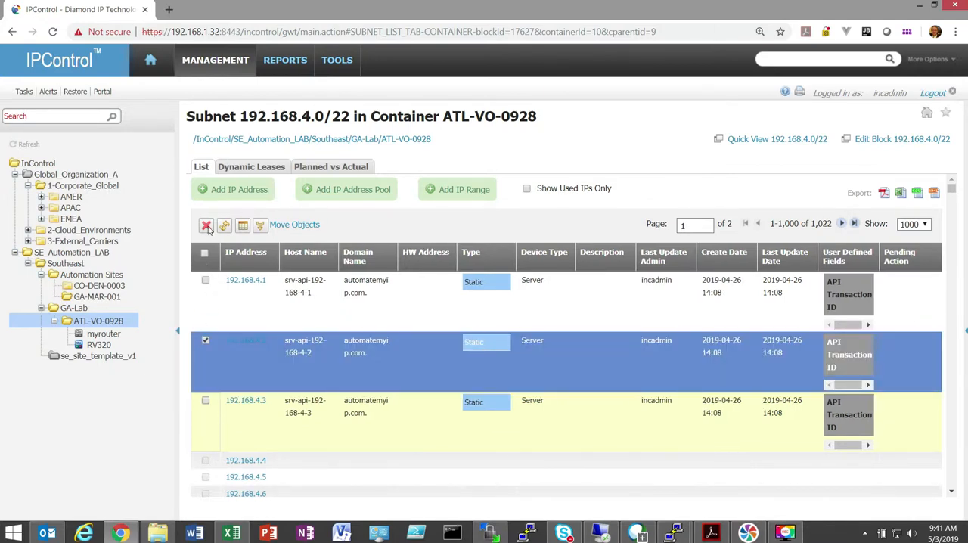
scroll(255, 308, "up", 2)
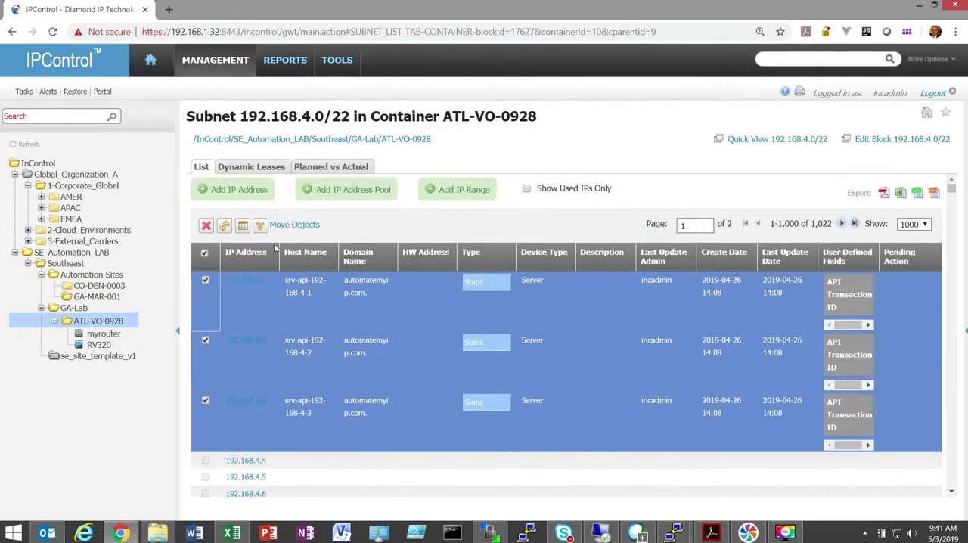
left_click(206, 226)
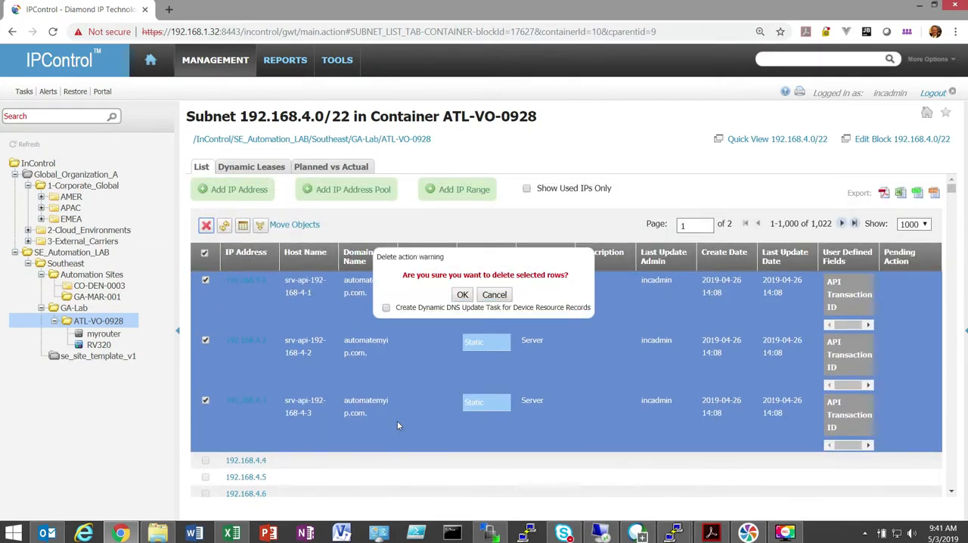
left_click(386, 307)
left_click(494, 294)
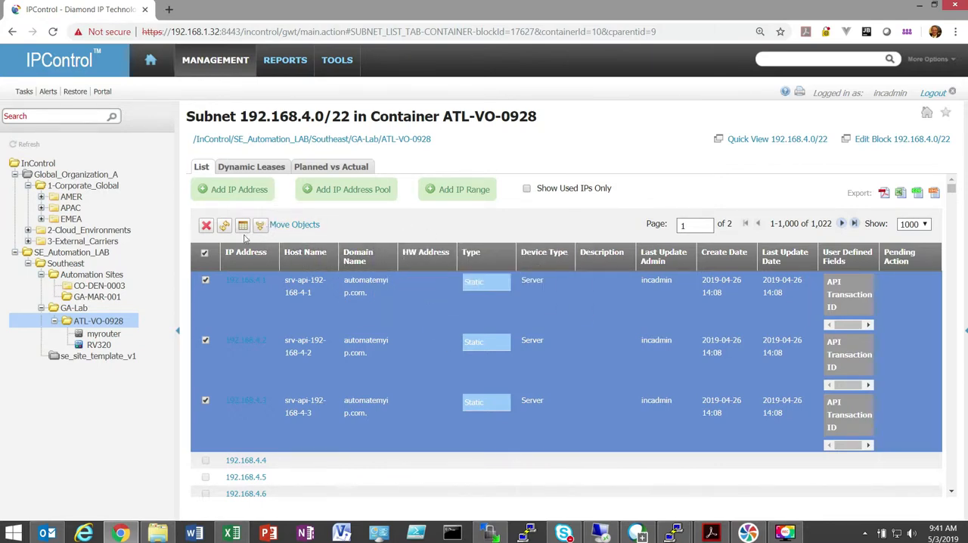
- Examine the address list's column selection without changing it and deselect all address rows
left_click(242, 225)
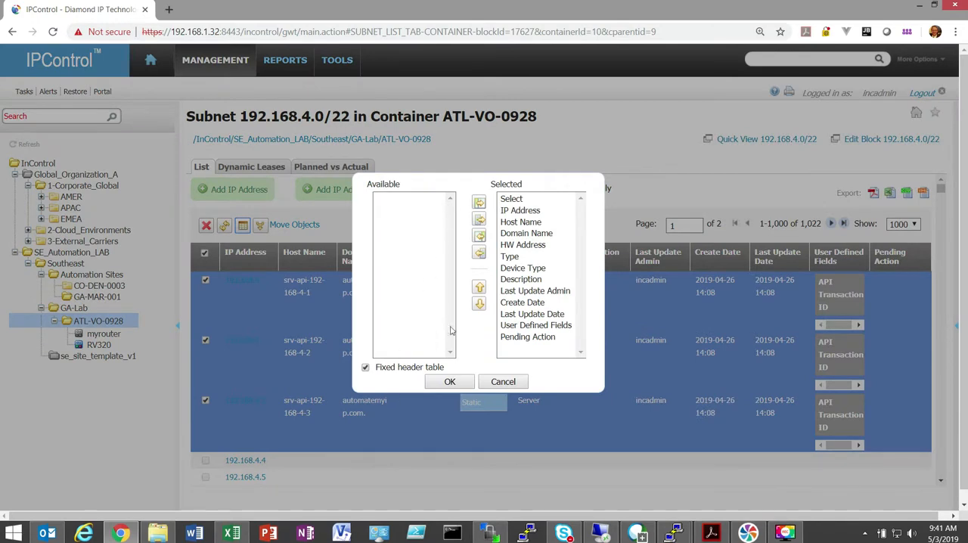
left_click(504, 382)
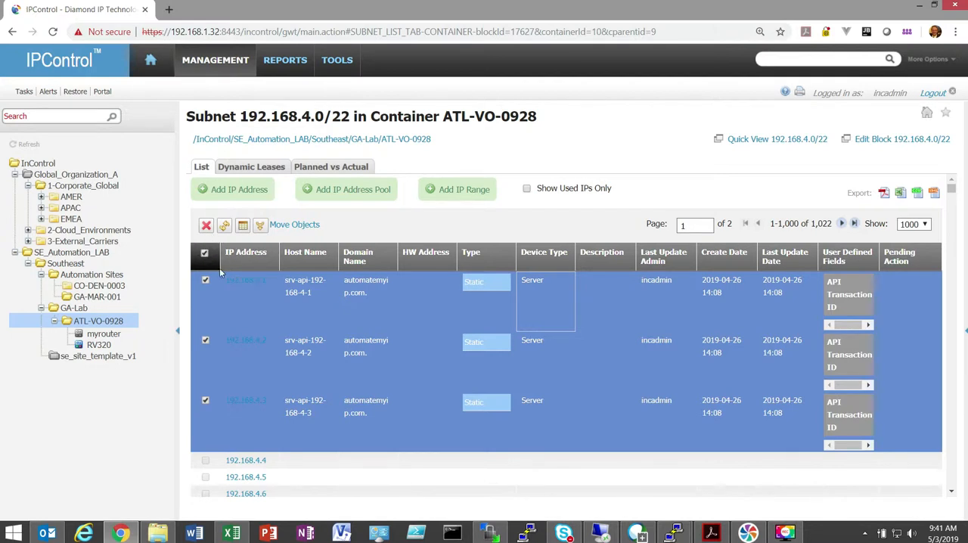
left_click(204, 253)
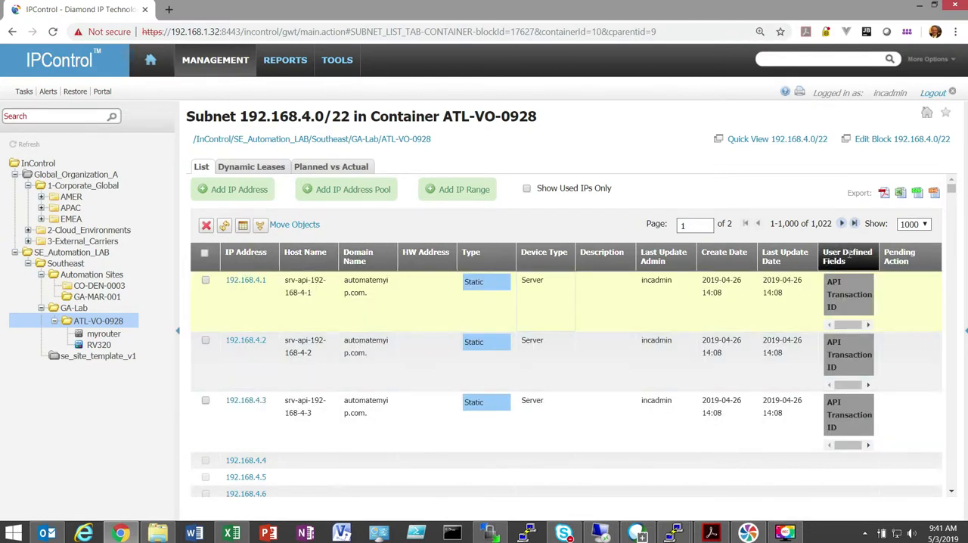
- Inspect the user-defined fields of the first and third addresses, and turn off the fixed header table for the address list
left_click(868, 325)
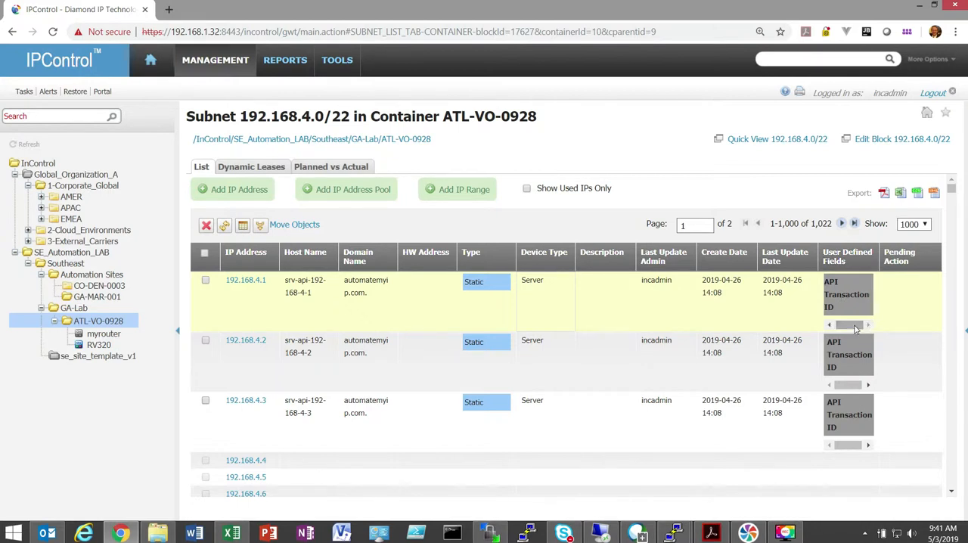
left_click(868, 446)
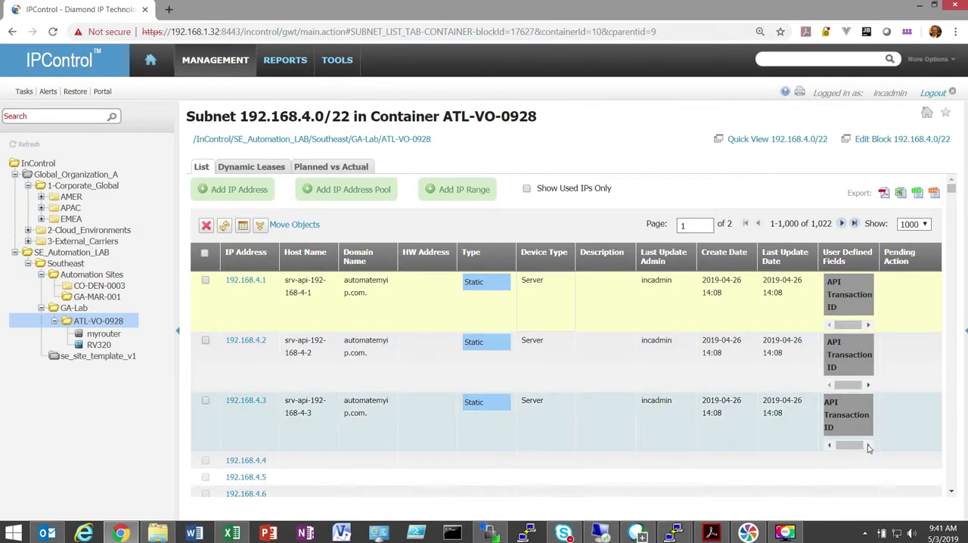
left_click(243, 225)
left_click(366, 368)
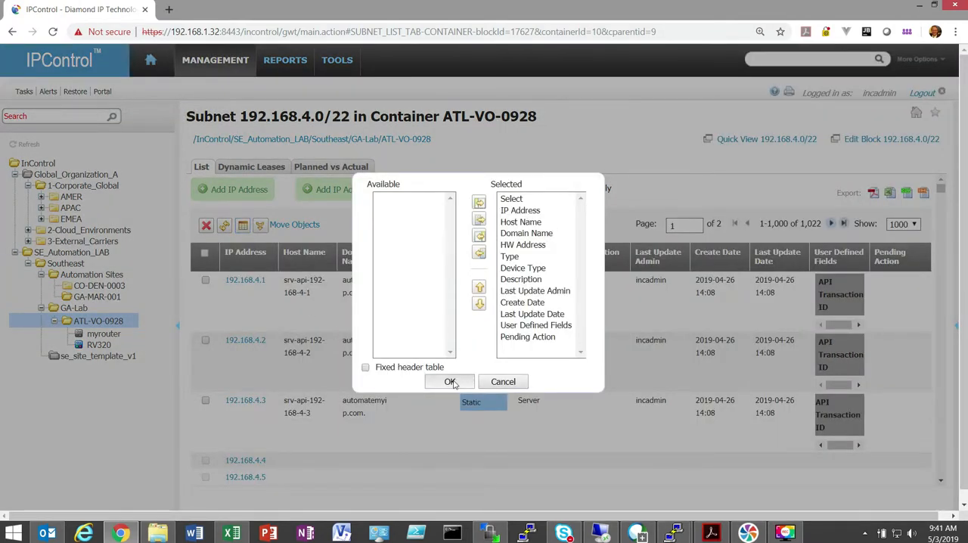
left_click(450, 382)
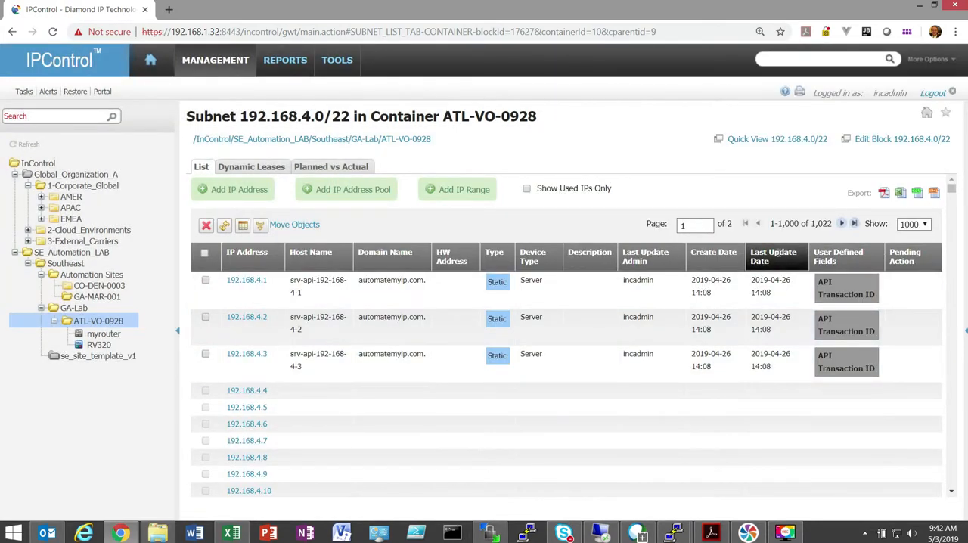
- Examine the fixed header table option in the address list's column settings and leave it without changing anything
left_click(243, 227)
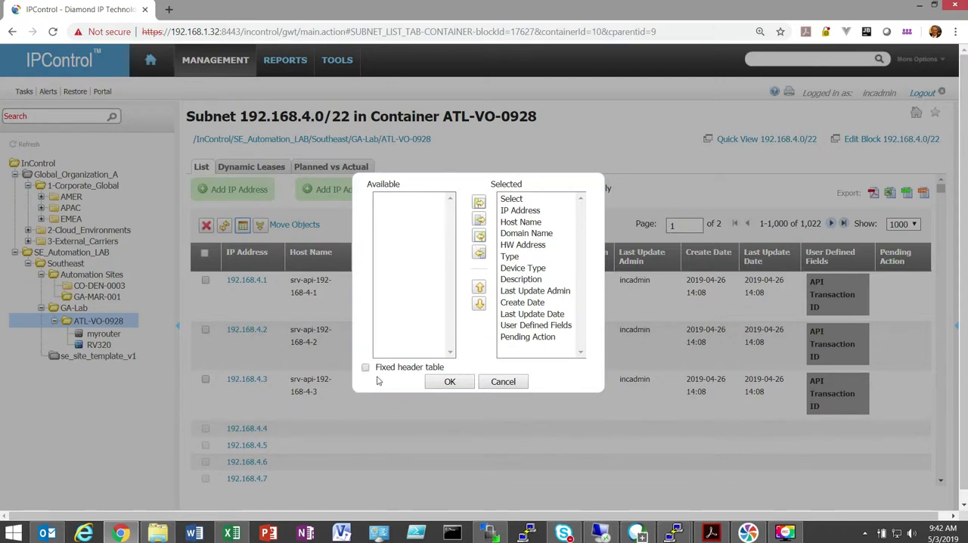
left_click(503, 382)
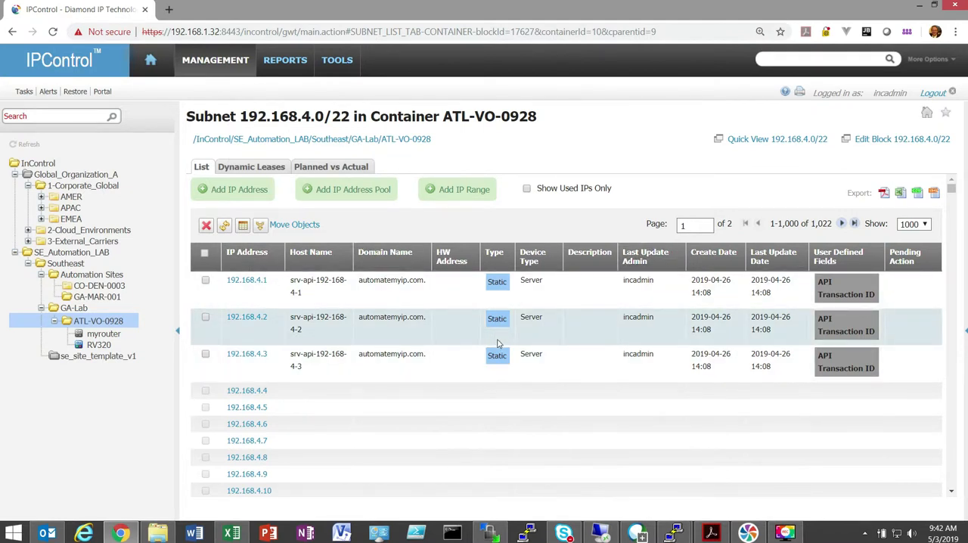
- Open the summary of Task 12320 from the task list and hide its result level filters
left_click(24, 92)
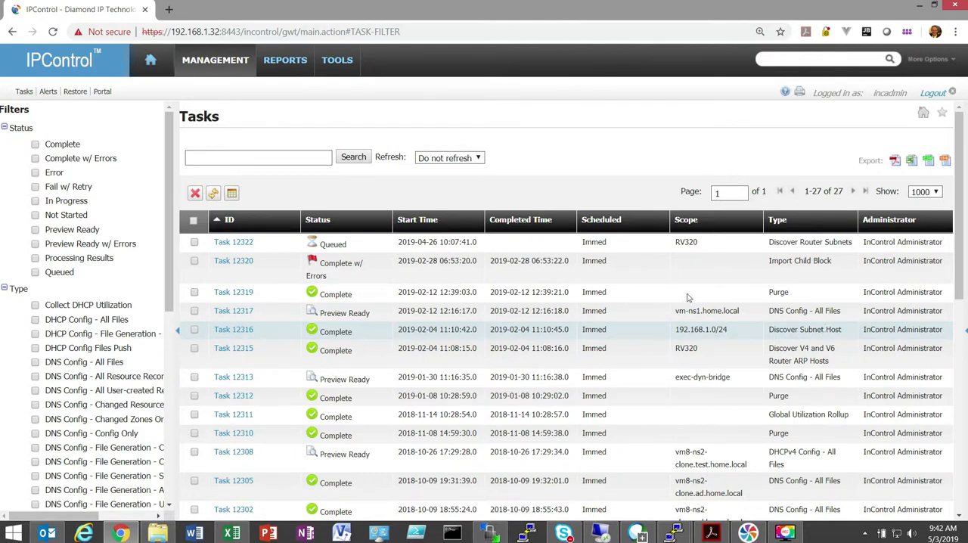
left_click(234, 261)
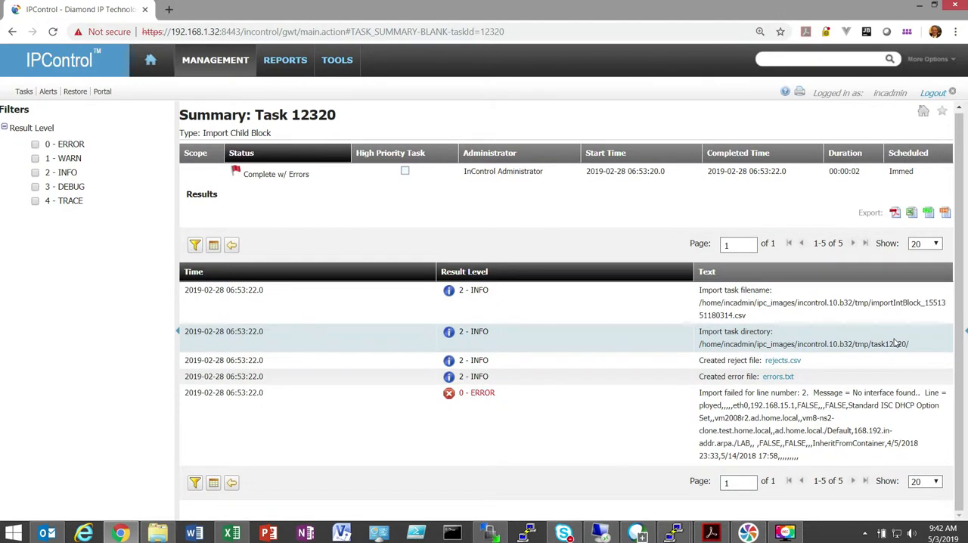
left_click(194, 484)
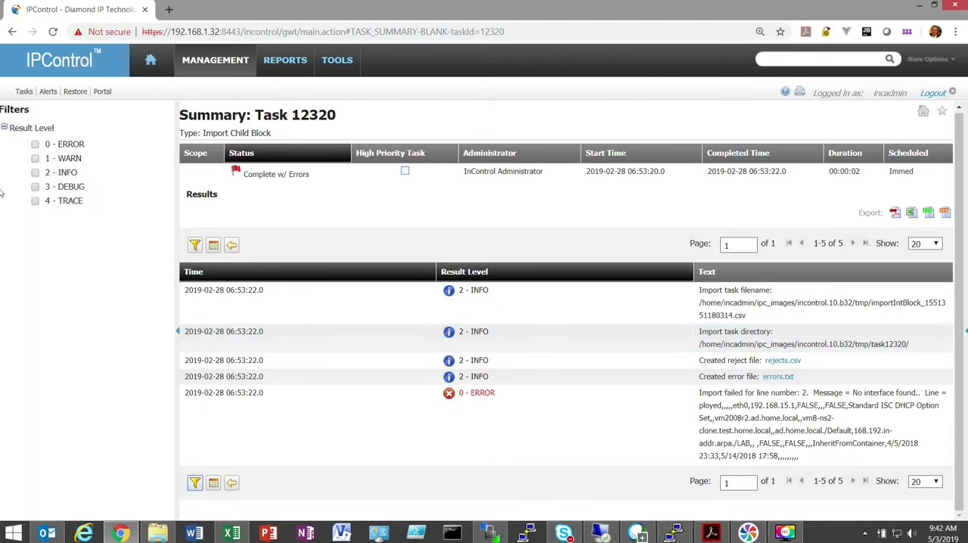
left_click(194, 484)
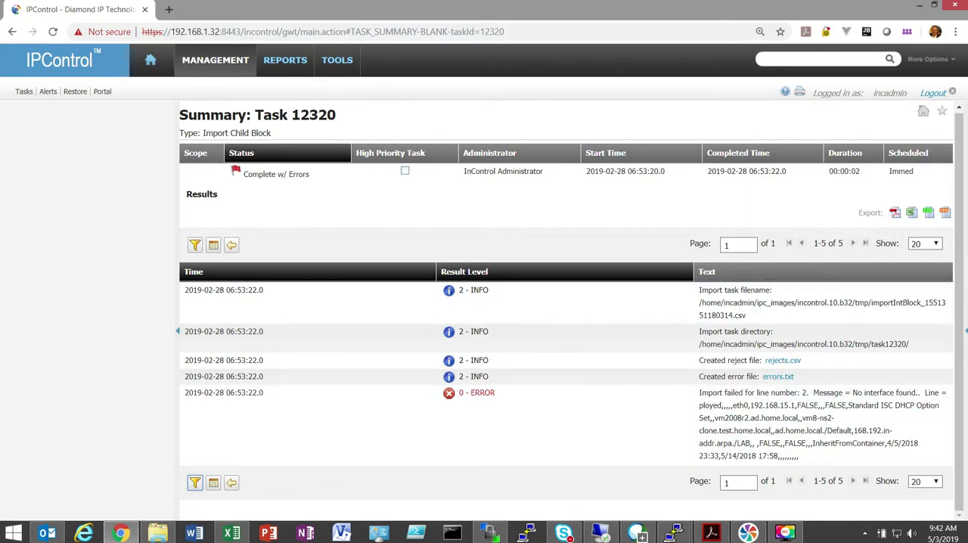
- Switch to the Excel workbook IPControl_APIs_8_9_10_11-03202019.xlsx, maximize it, and select /Deletes/deleteBlockType in the IPControl 11.0 column
left_click(246, 538)
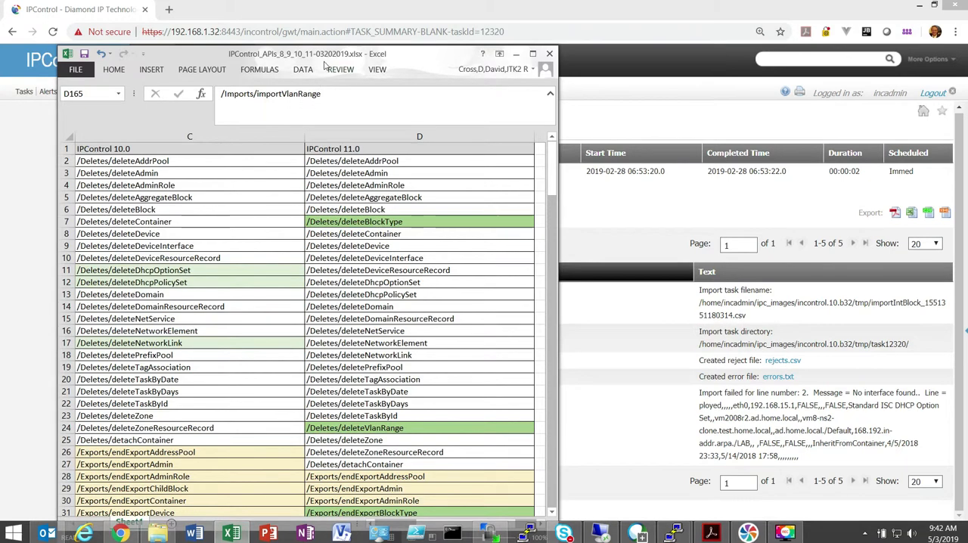
left_click_drag(325, 8, 438, 0)
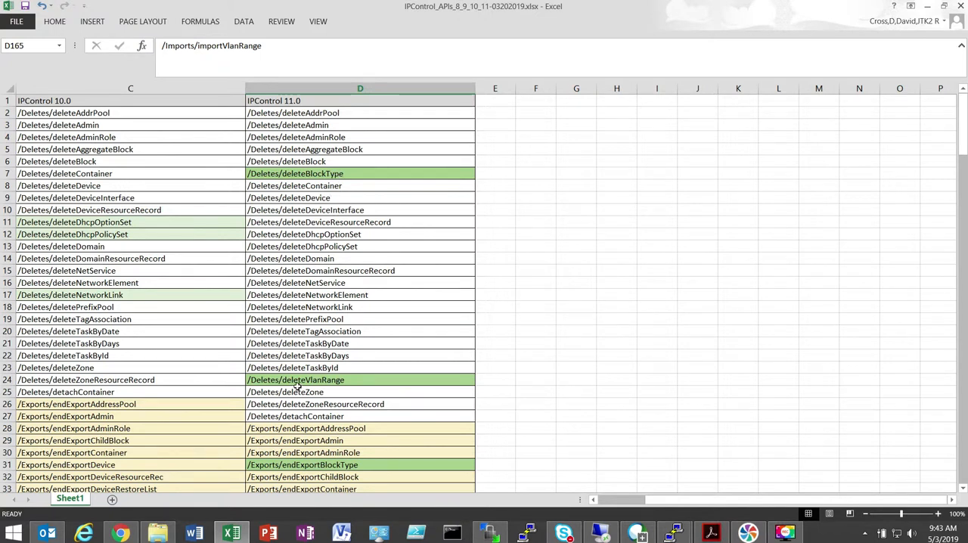
left_click(314, 172)
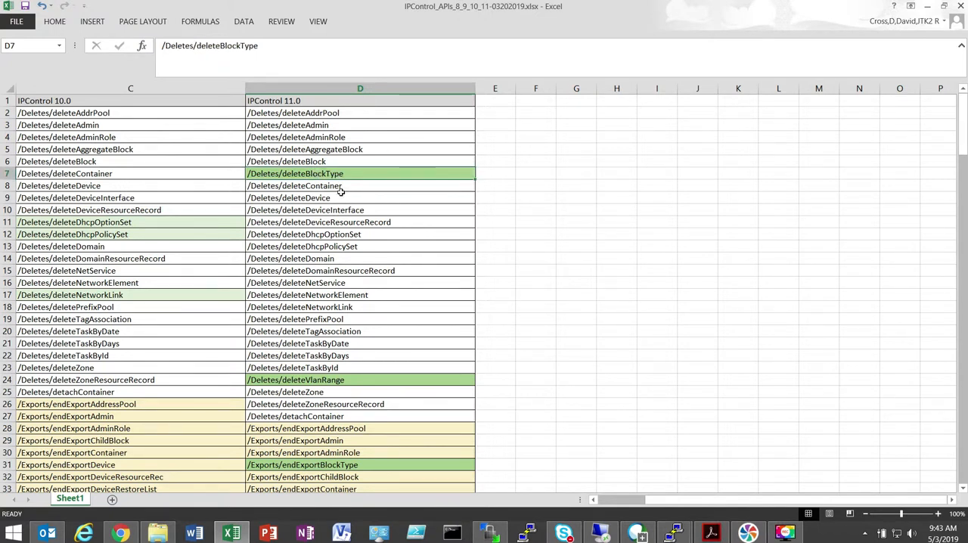
- Switch back to IPControl in Chrome and view the list of block types
left_click(121, 533)
left_click(338, 61)
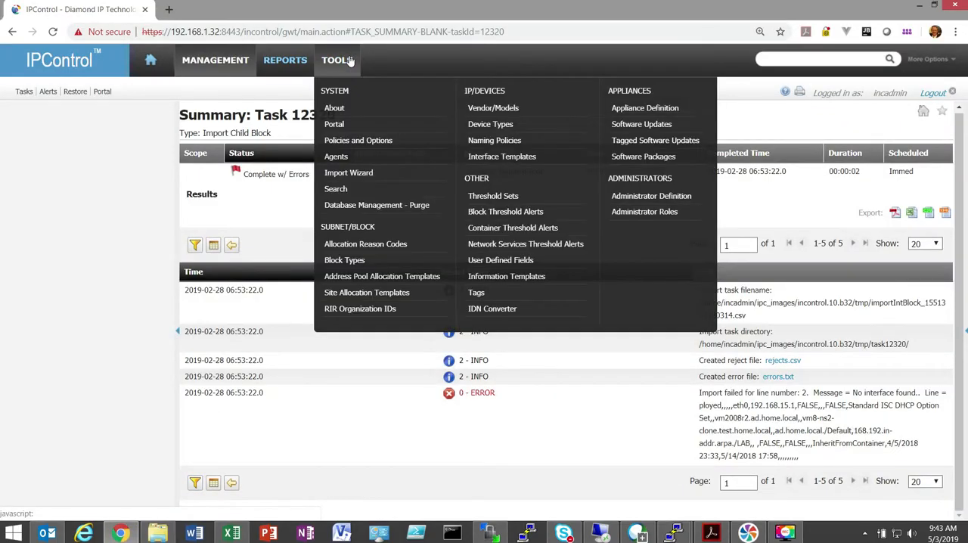
left_click(380, 264)
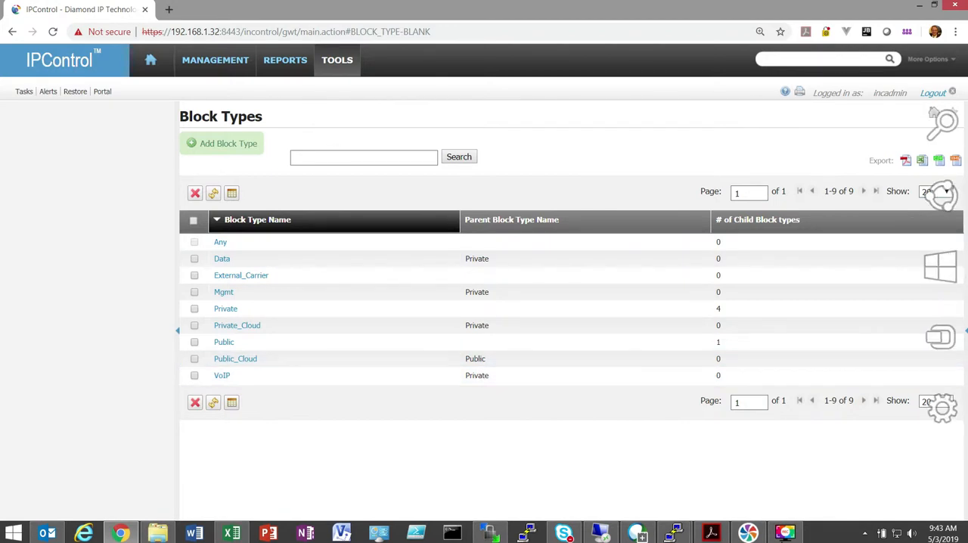
- Switch to the Excel API workbook and examine the highlighted delete and export APIs in the IPControl 11.0 column
left_click(231, 532)
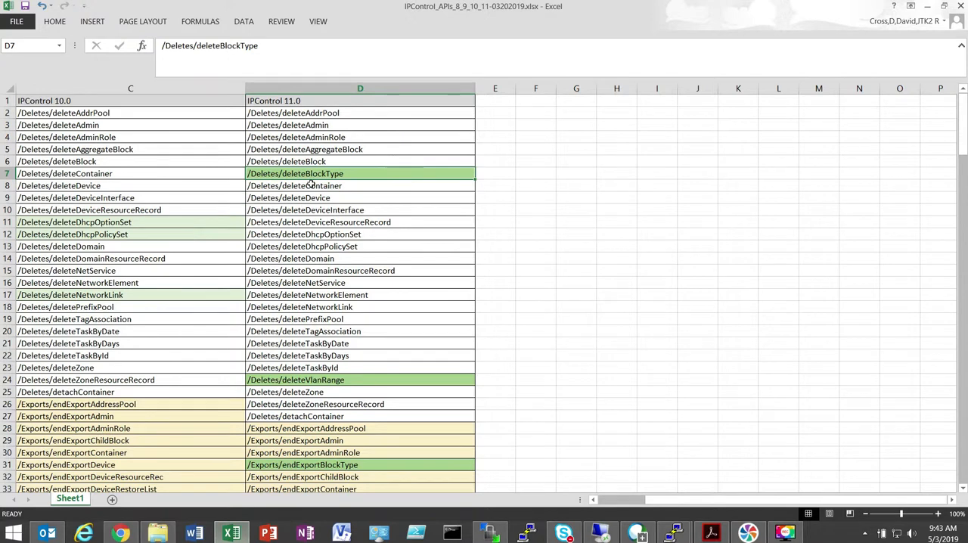
scroll(354, 360, "down", 2)
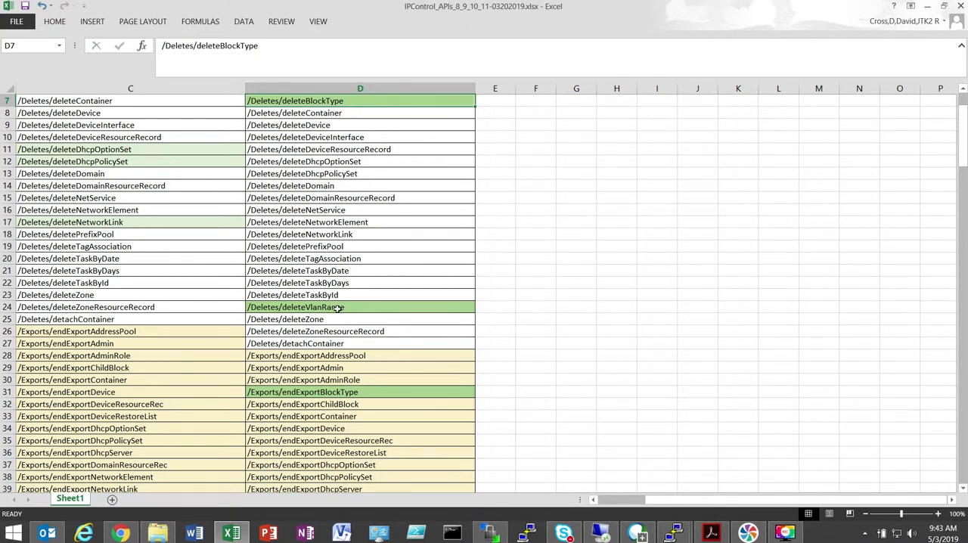
mouse_move(119, 534)
scroll(341, 311, "down", 4)
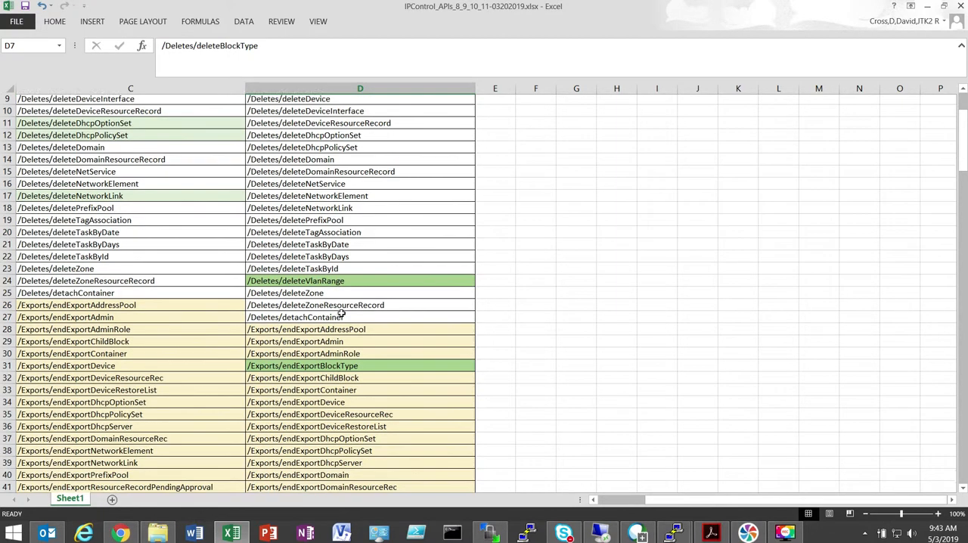
scroll(341, 312, "down", 4)
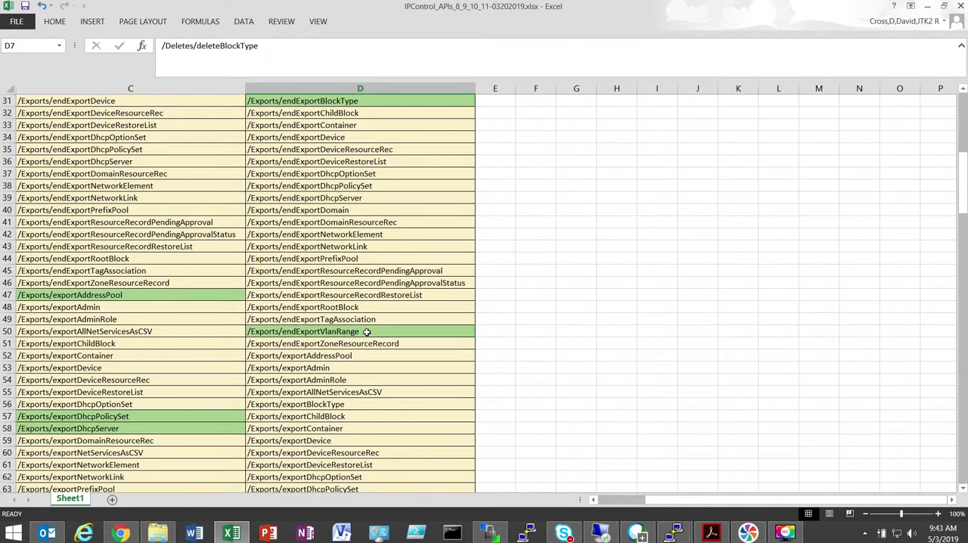
scroll(367, 331, "down", 10)
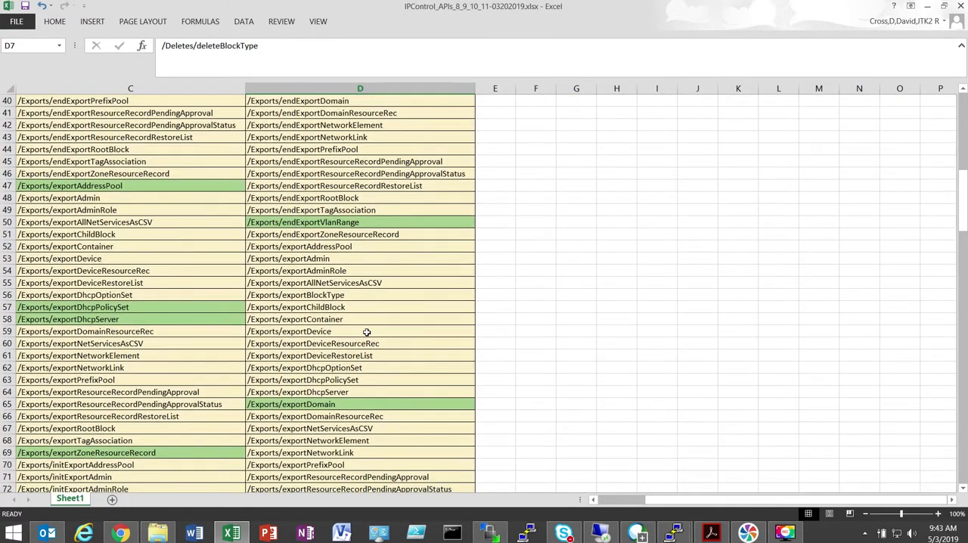
scroll(367, 332, "down", 2)
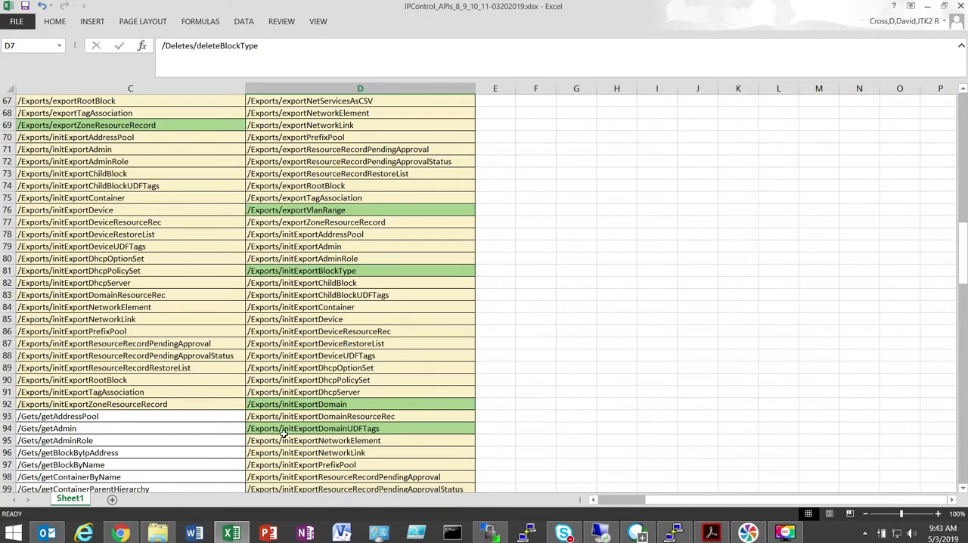
scroll(283, 437, "down", 2)
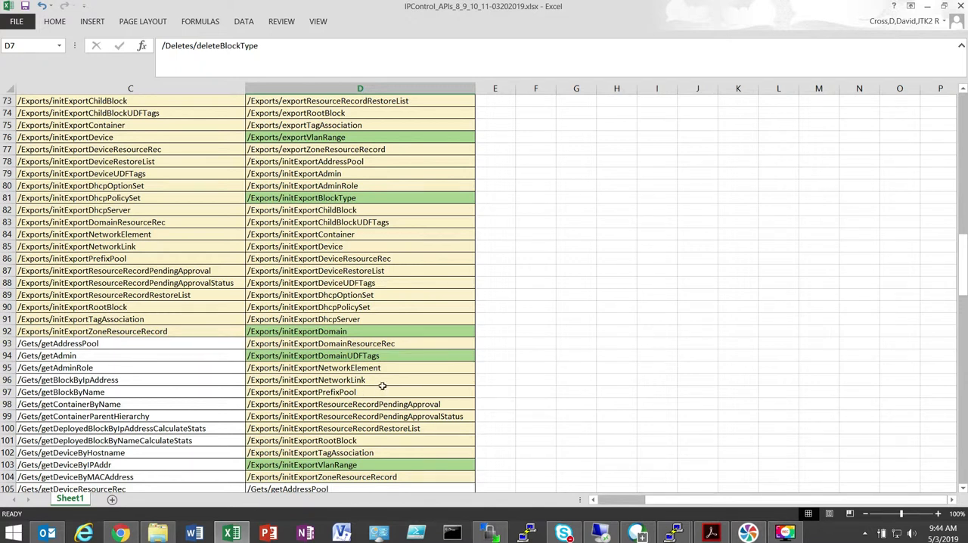
scroll(381, 390, "down", 4)
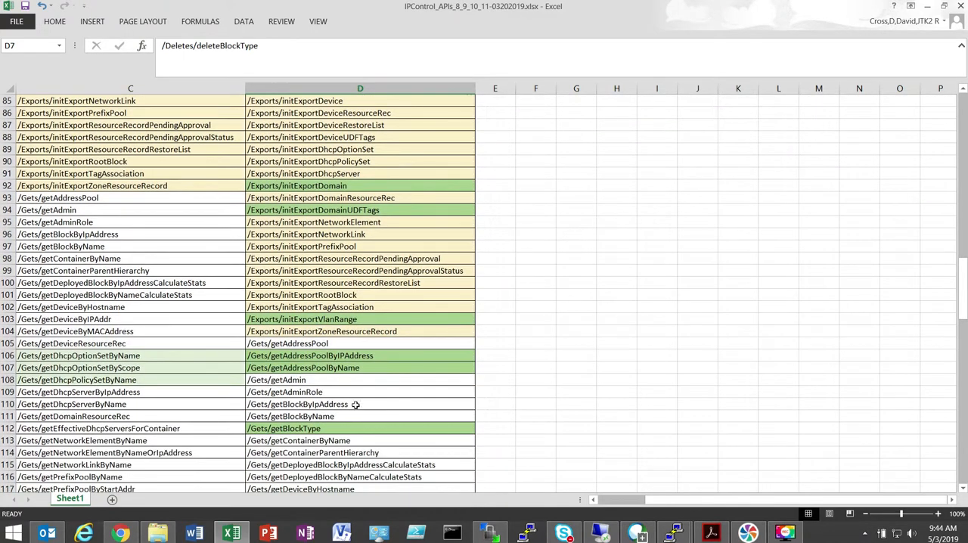
- Inspect the highlighted getAddressPoolByIPAddress, getAddressPoolByName and getBlockType APIs in the IPControl 11.0 column
left_click(377, 356)
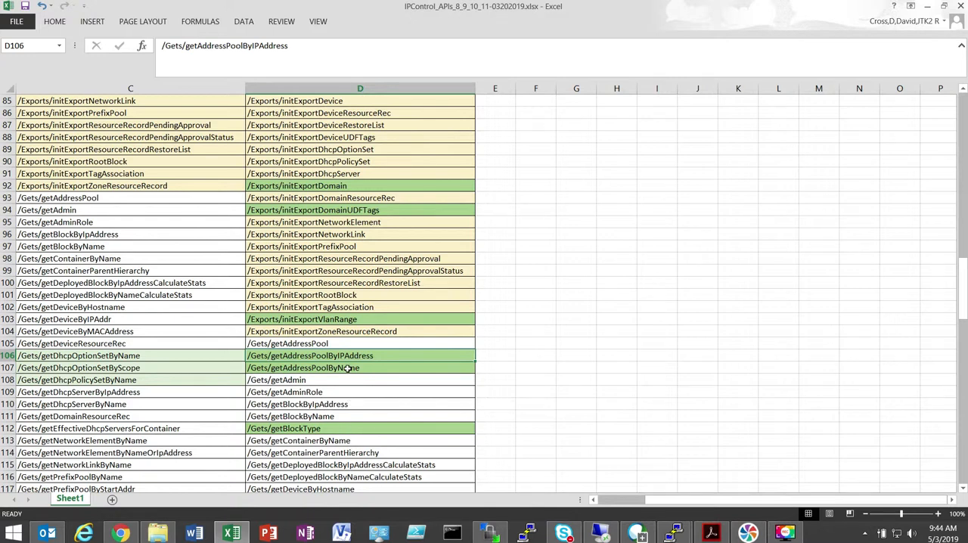
left_click(348, 368)
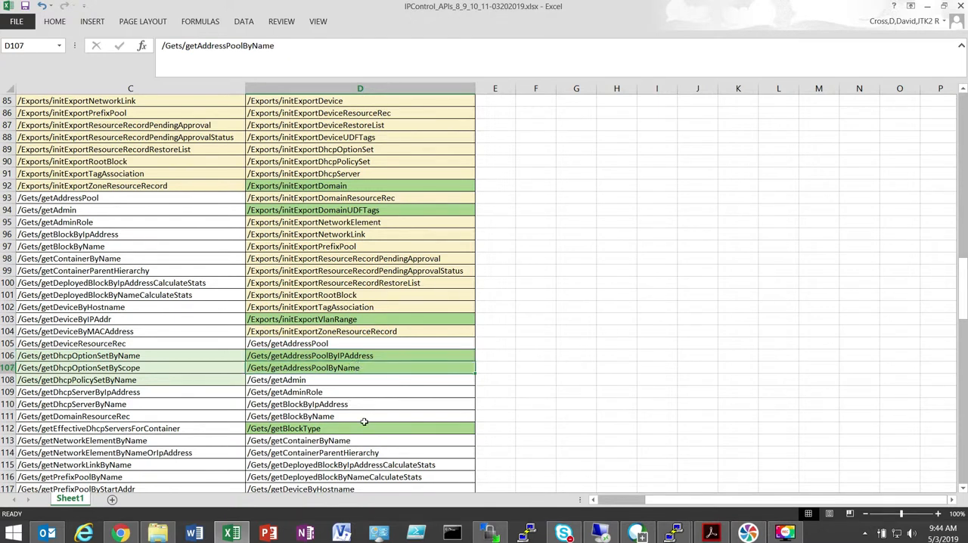
scroll(346, 398, "down", 1)
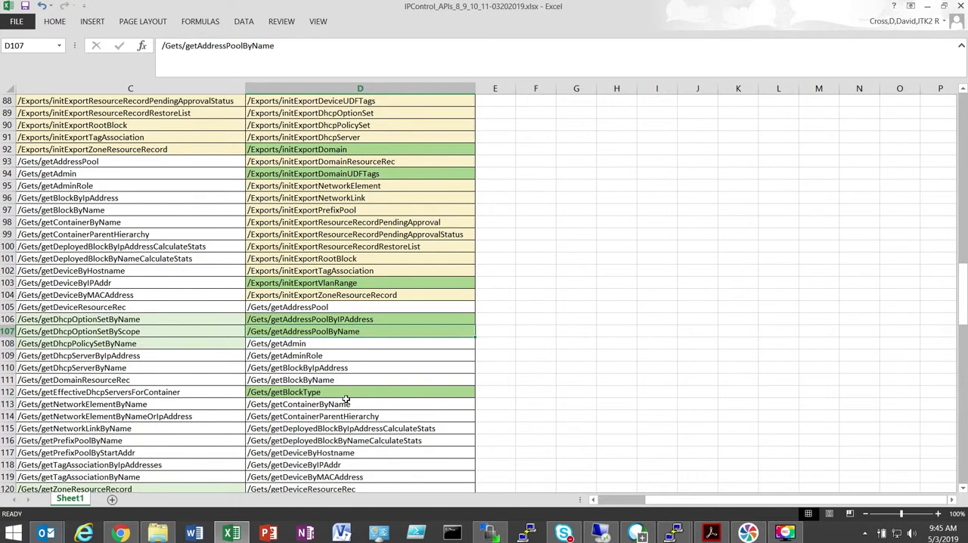
left_click(346, 394)
scroll(345, 398, "down", 1)
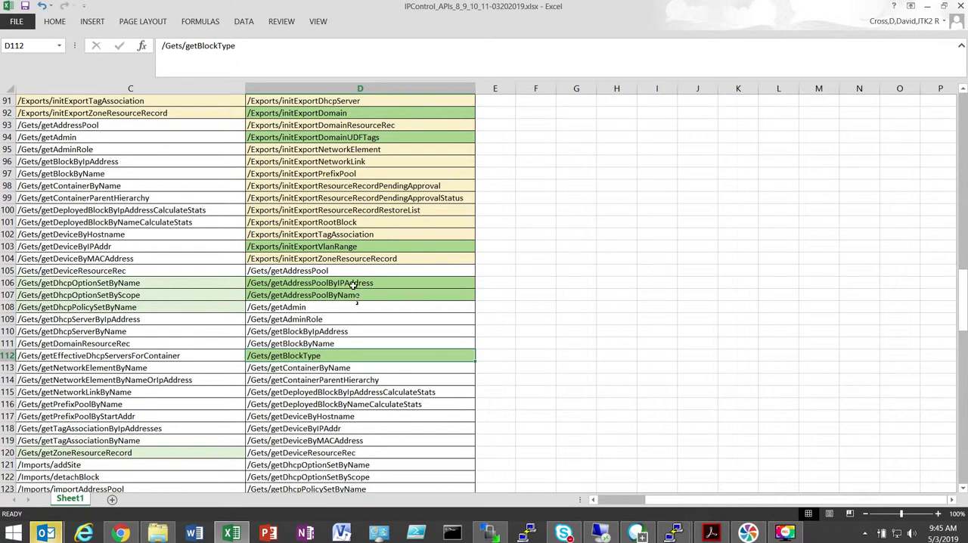
- Inspect the highlighted getDomainByName, getVlanRangeByName and getVlanRangeByVLAN APIs in the IPControl 11.0 column
scroll(365, 361, "down", 4)
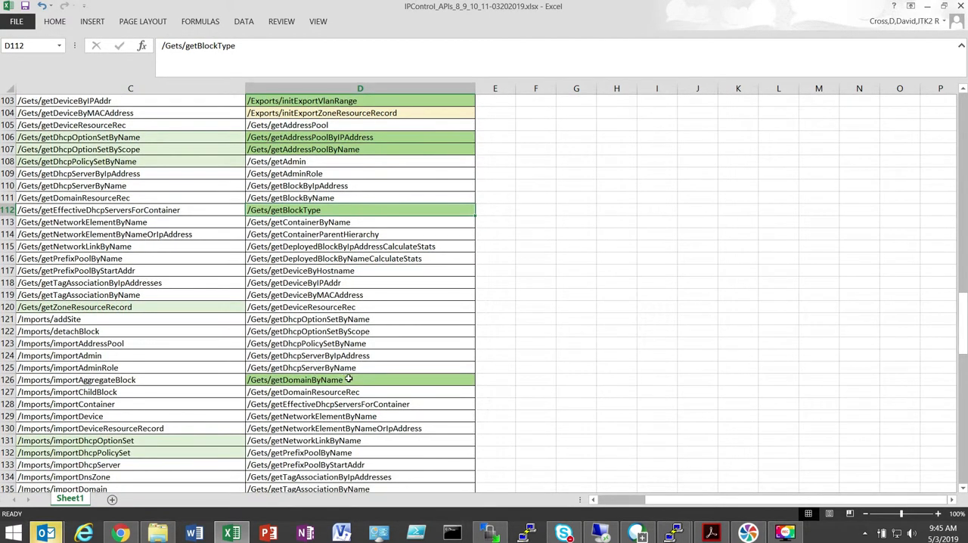
left_click(348, 379)
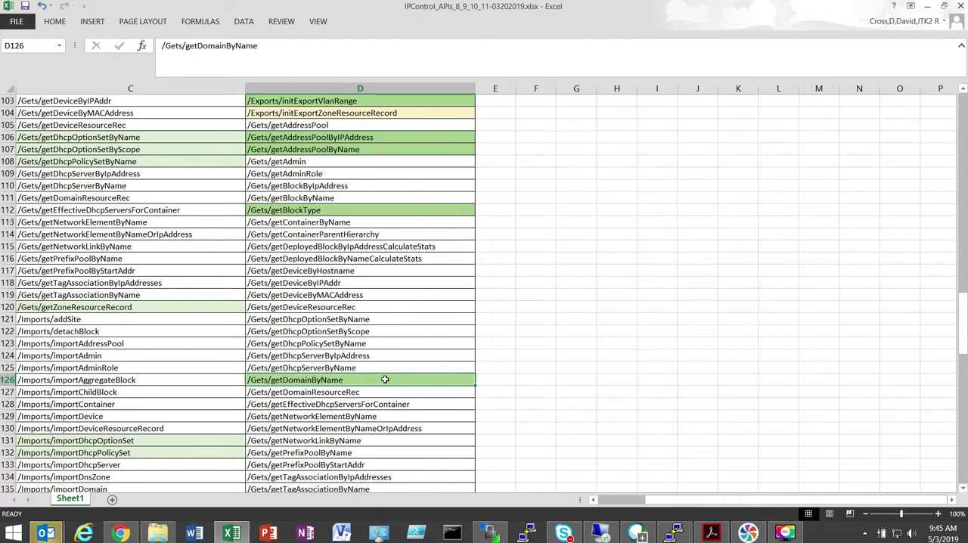
scroll(385, 379, "down", 3)
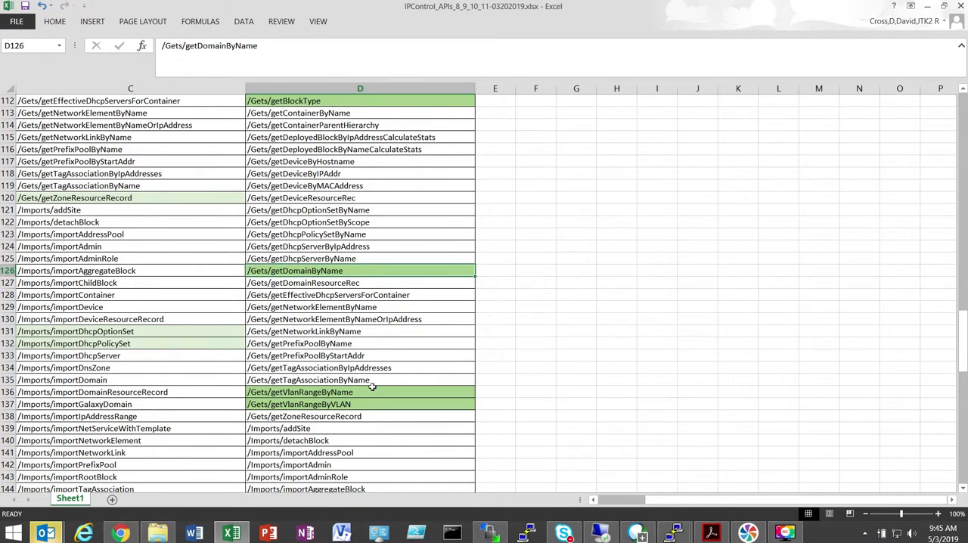
left_click(381, 393)
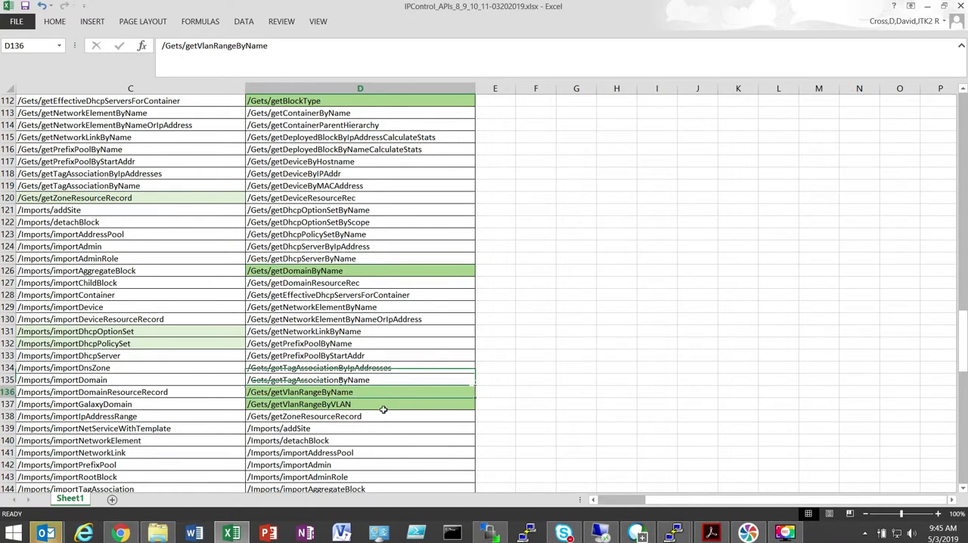
left_click(384, 404)
- Examine the highlighted import APIs and the task invocation APIs through the end of the IPControl 11.0 column
scroll(383, 403, "down", 2)
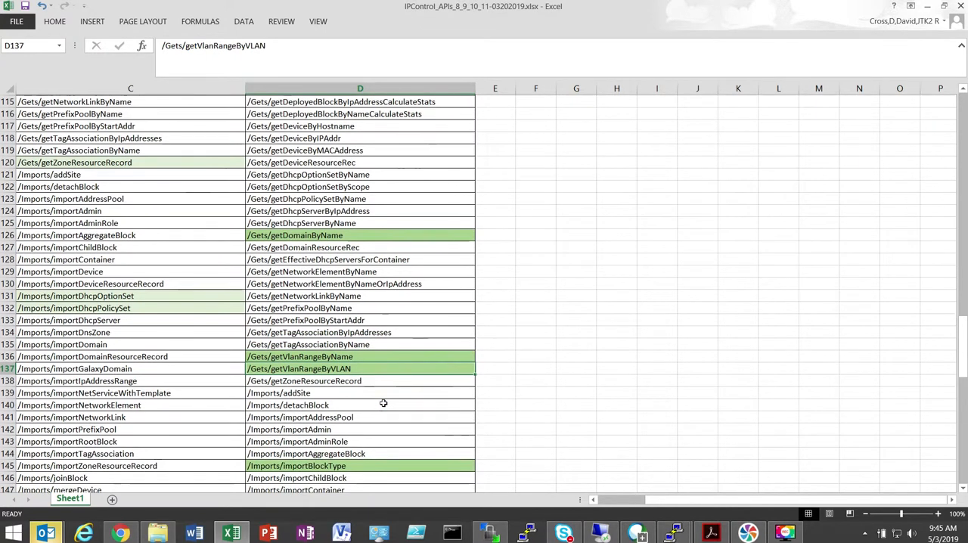
scroll(384, 404, "down", 2)
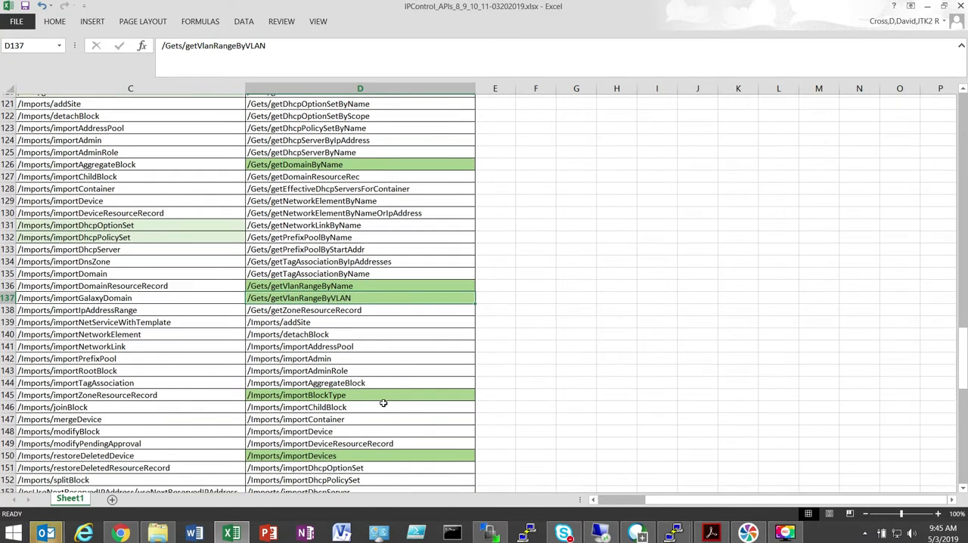
scroll(373, 392, "down", 3)
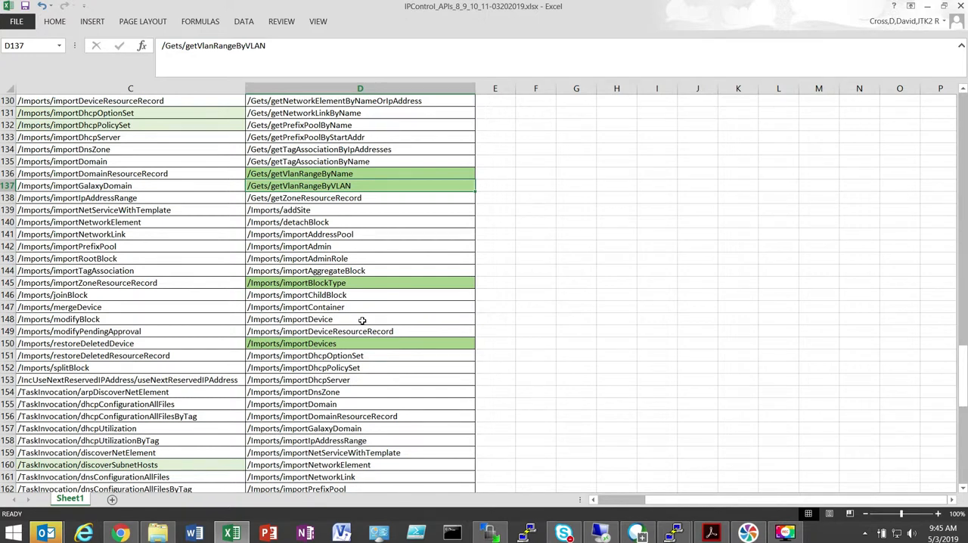
scroll(362, 321, "down", 2)
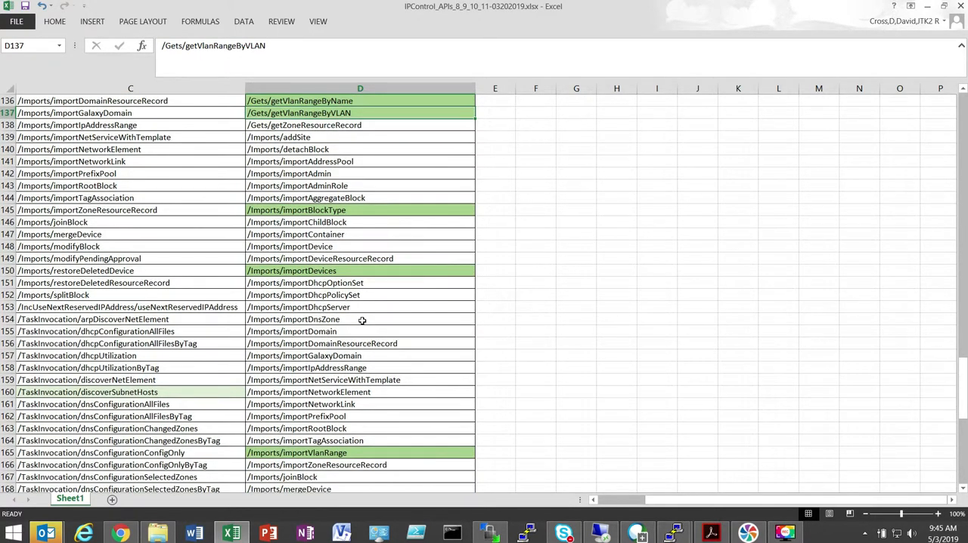
scroll(362, 321, "down", 6)
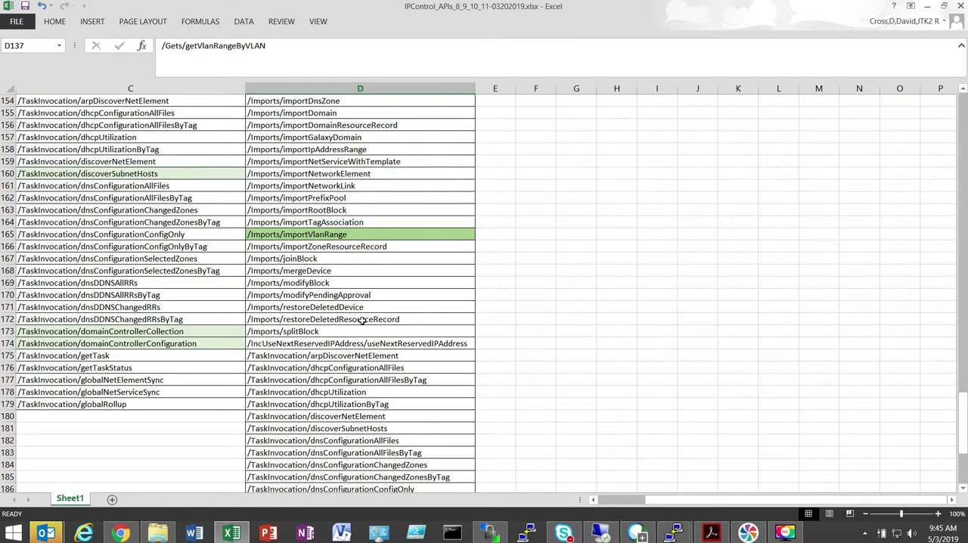
scroll(362, 320, "down", 1)
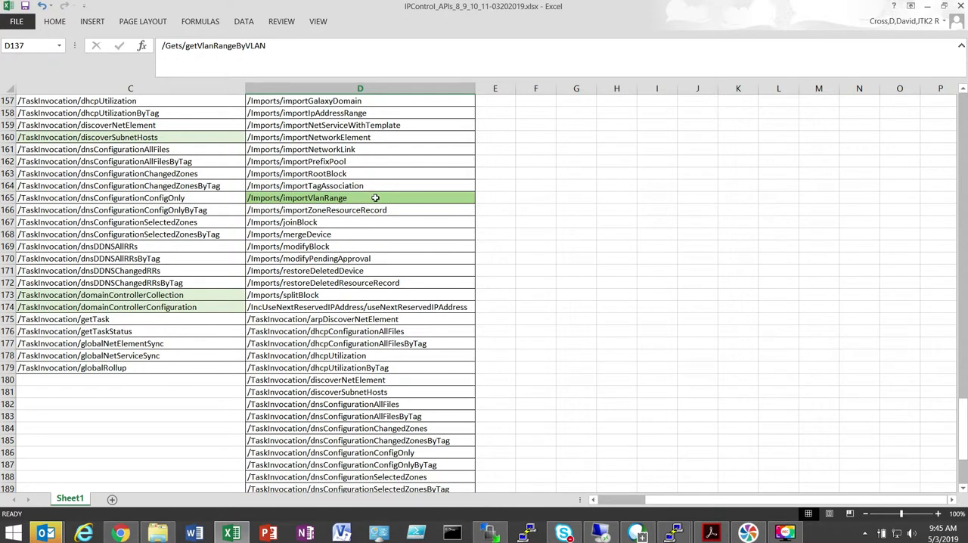
scroll(375, 200, "down", 5)
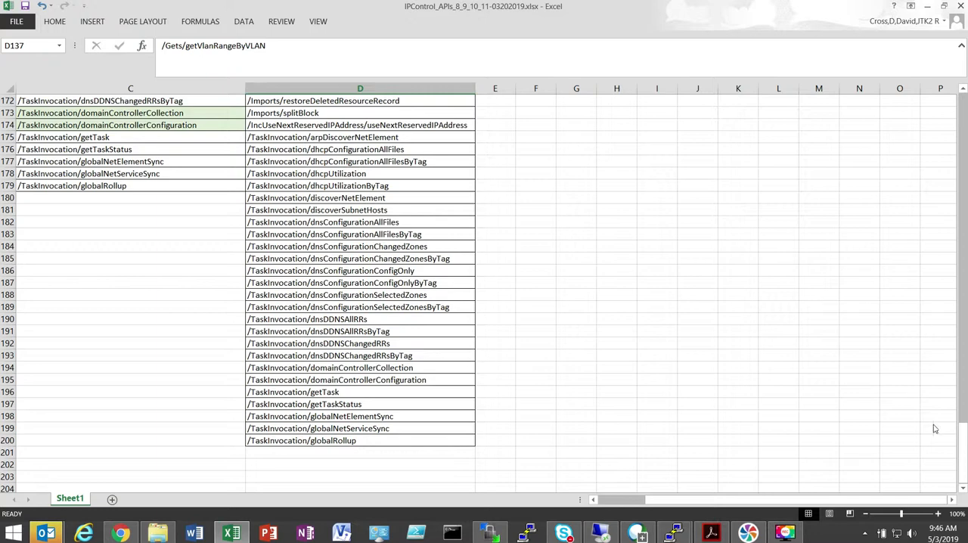
scroll(166, 304, "up", 10)
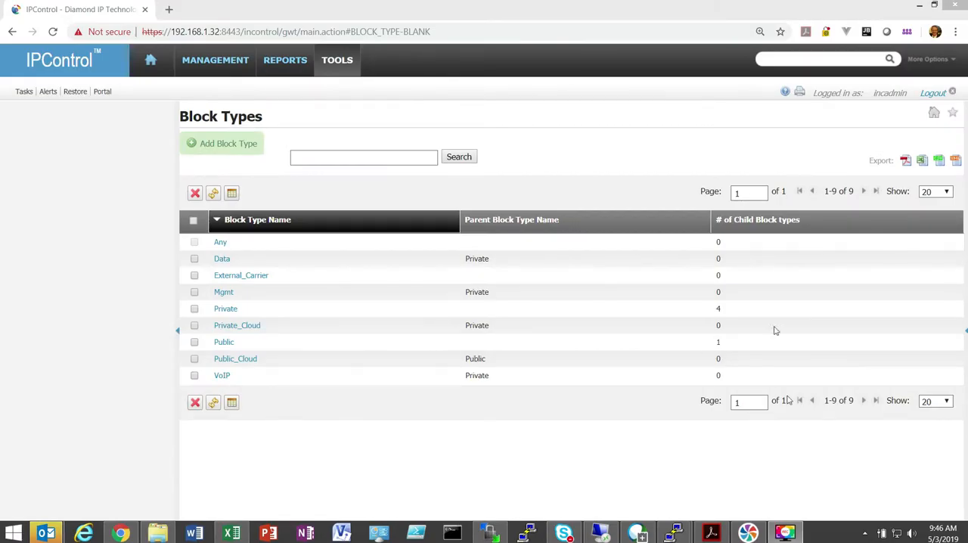
- Open the ipam-user administrator for editing and review its external authorization settings and Administrator Type choices
left_click(344, 68)
left_click(344, 68)
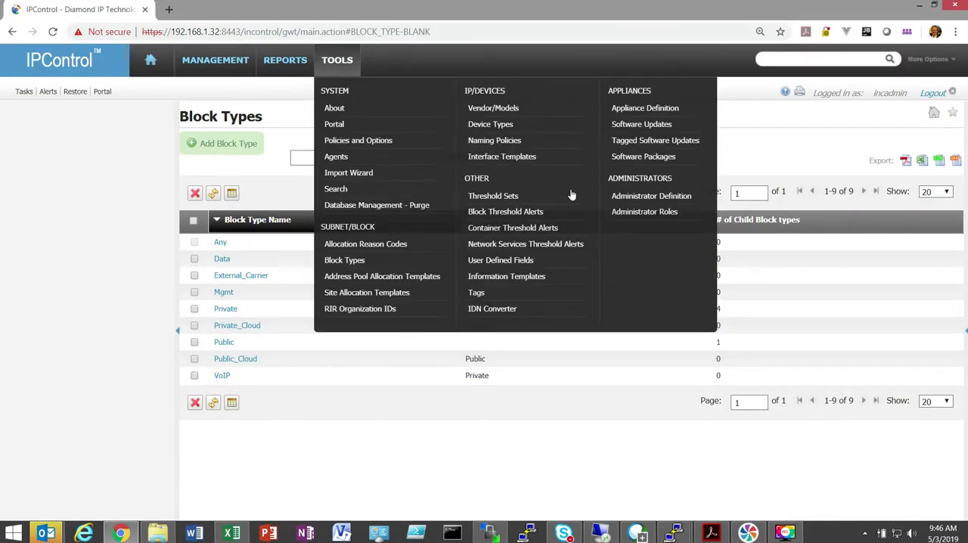
left_click(651, 198)
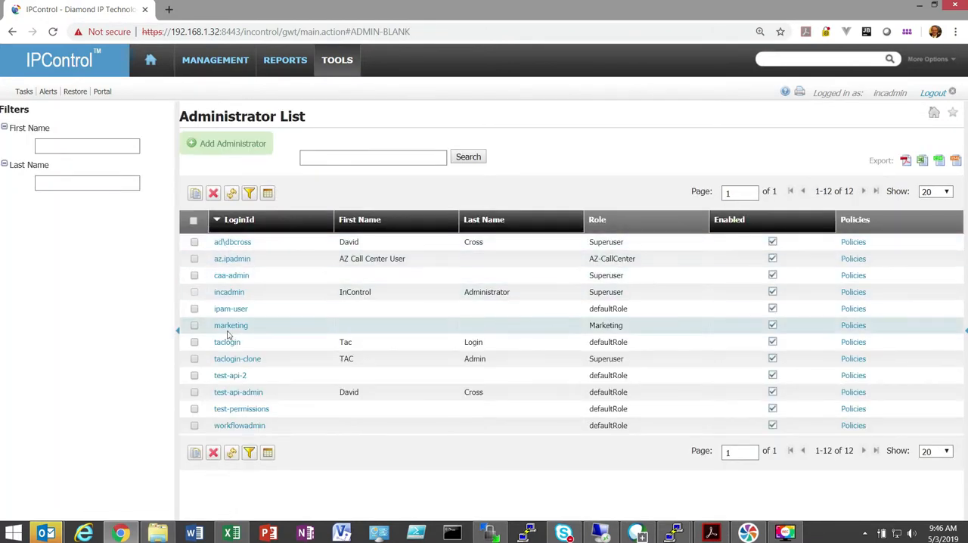
left_click(219, 308)
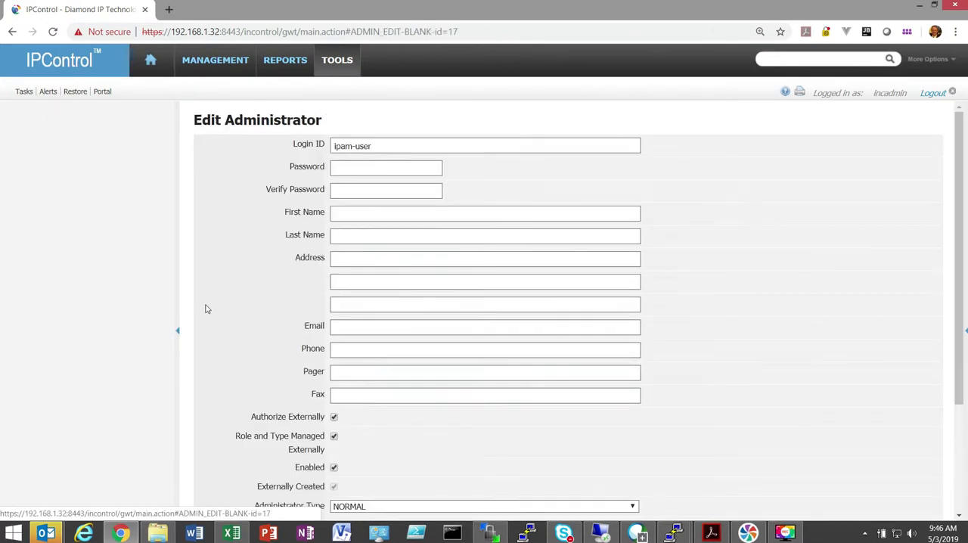
scroll(465, 431, "down", 3)
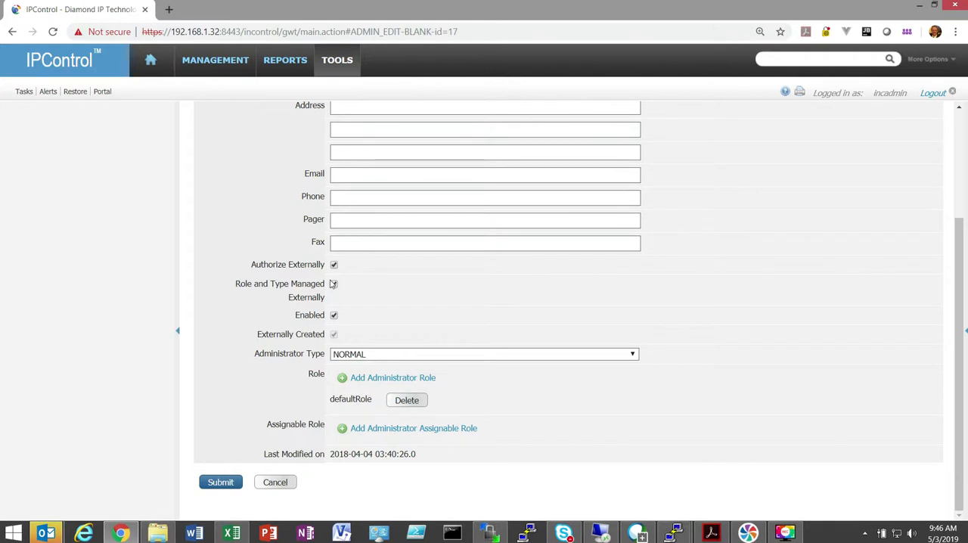
left_click(376, 354)
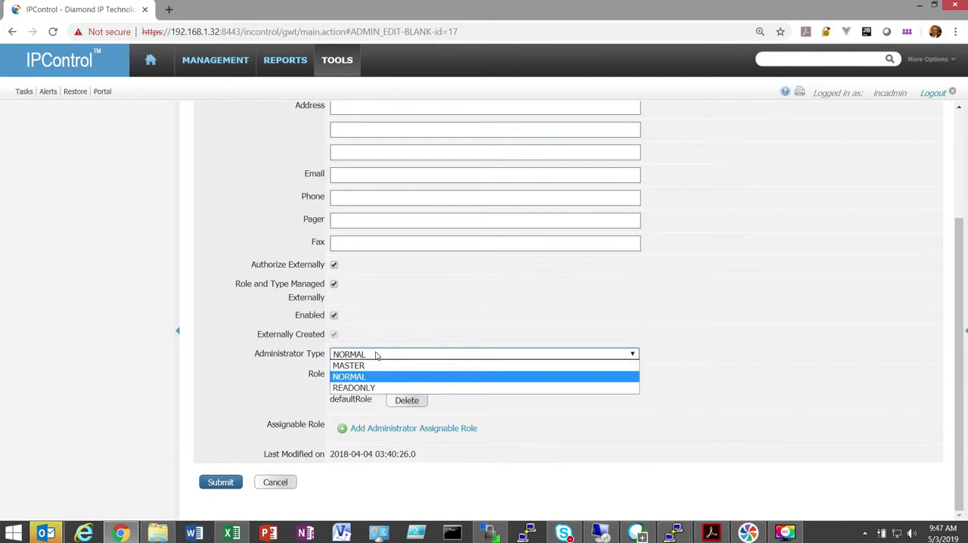
left_click(390, 357)
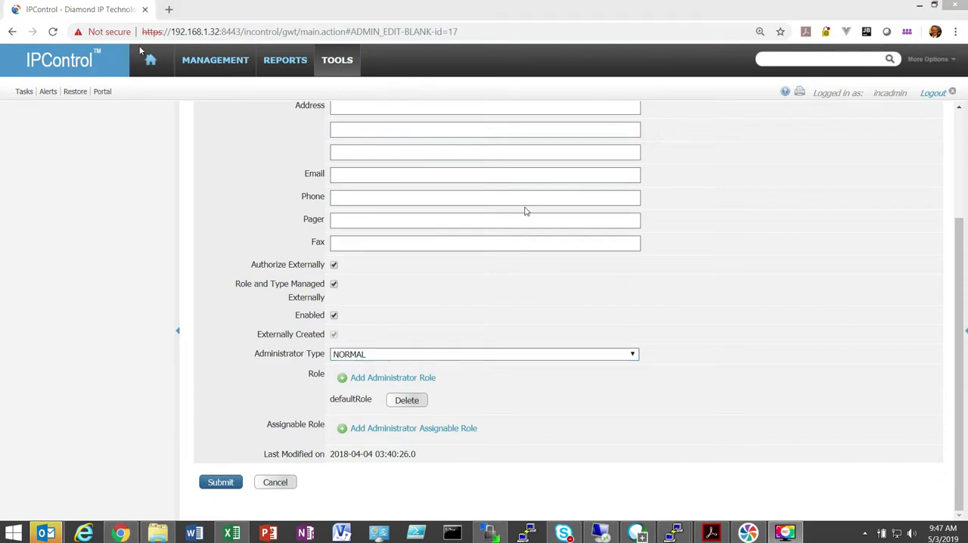
- Inspect the Create DNS Domain form with the Catalog derivative selected, and cancel without creating a domain
left_click(202, 69)
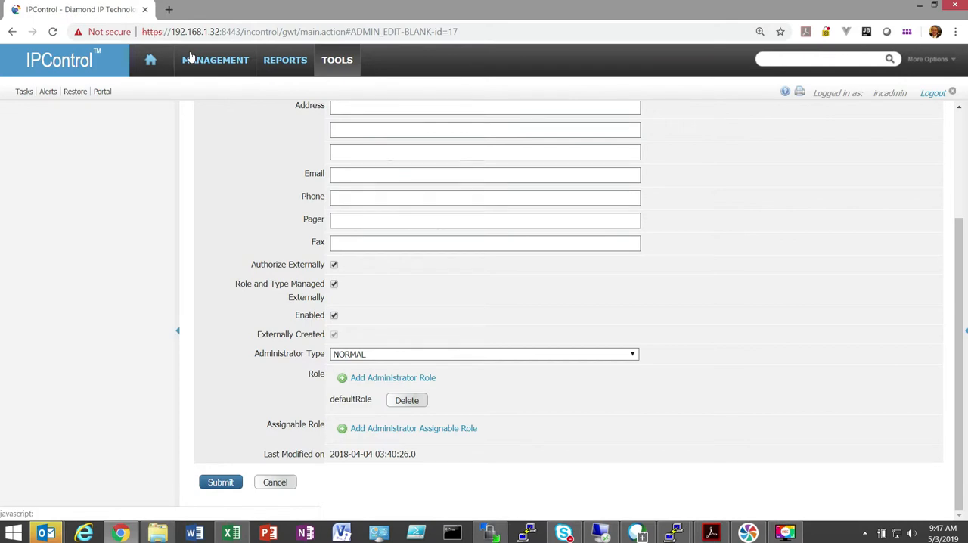
left_click(193, 60)
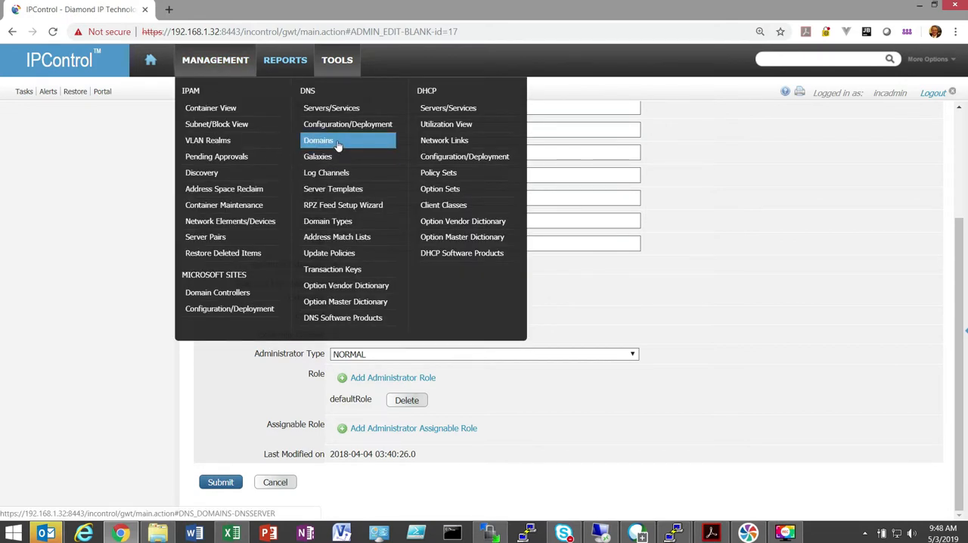
left_click(354, 113)
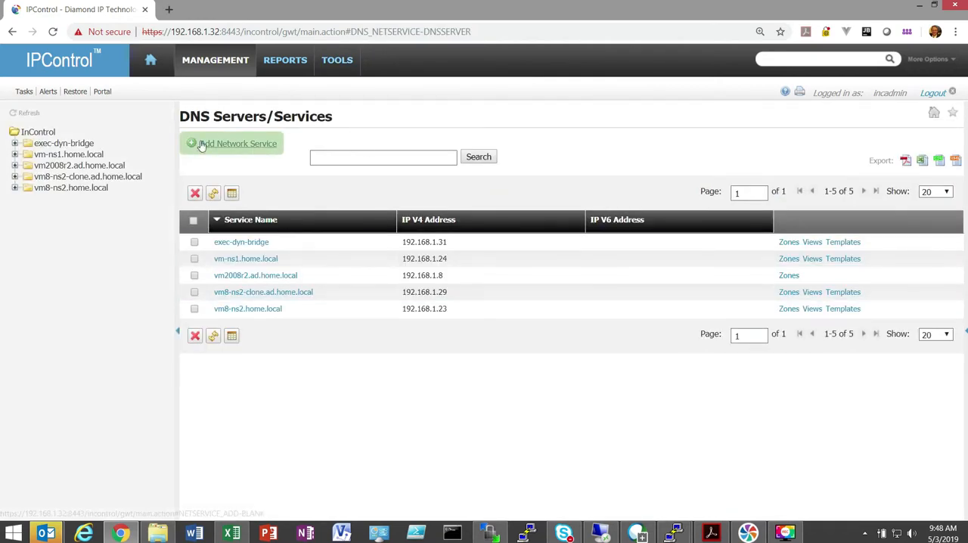
left_click(232, 63)
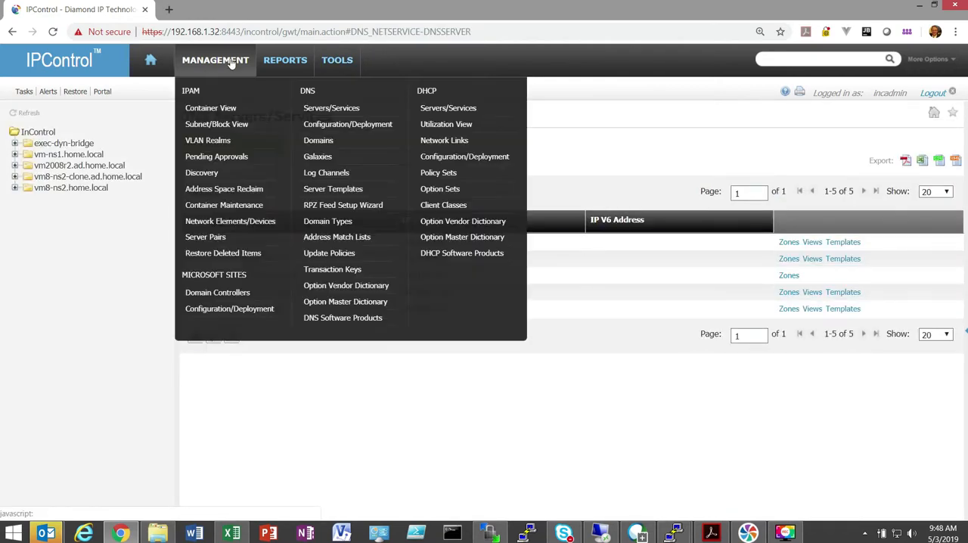
left_click(313, 138)
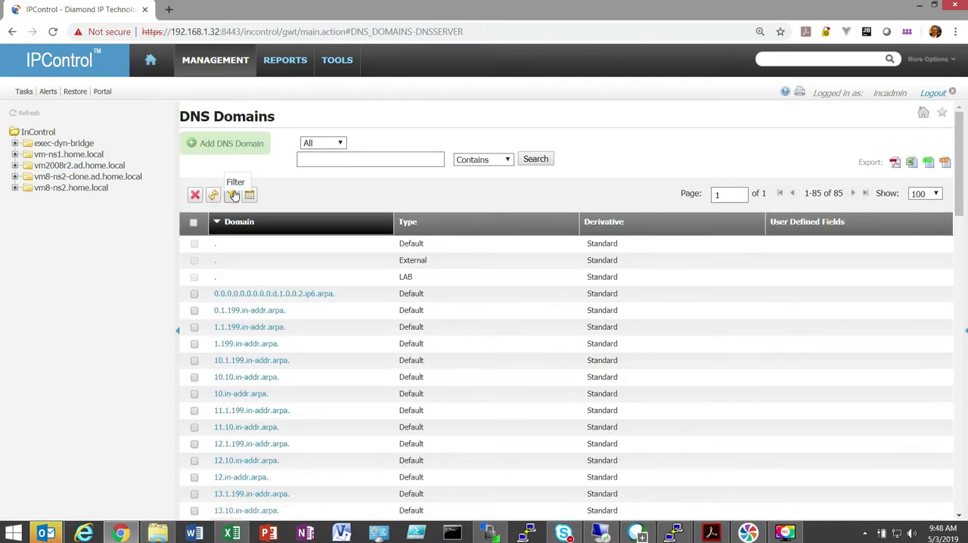
left_click(225, 143)
left_click(463, 244)
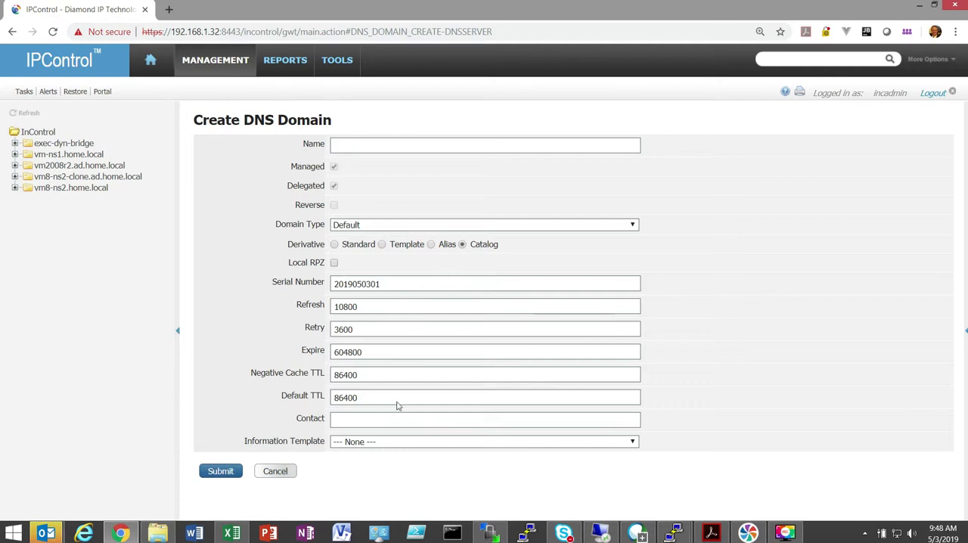
left_click(286, 472)
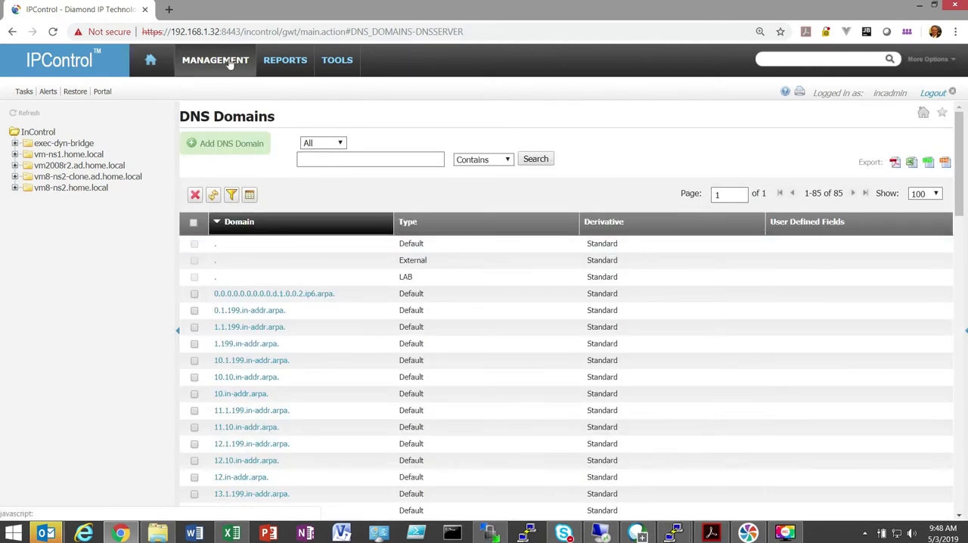
- Open the DNS Catalog Zones report and review its columns and filters
left_click(229, 64)
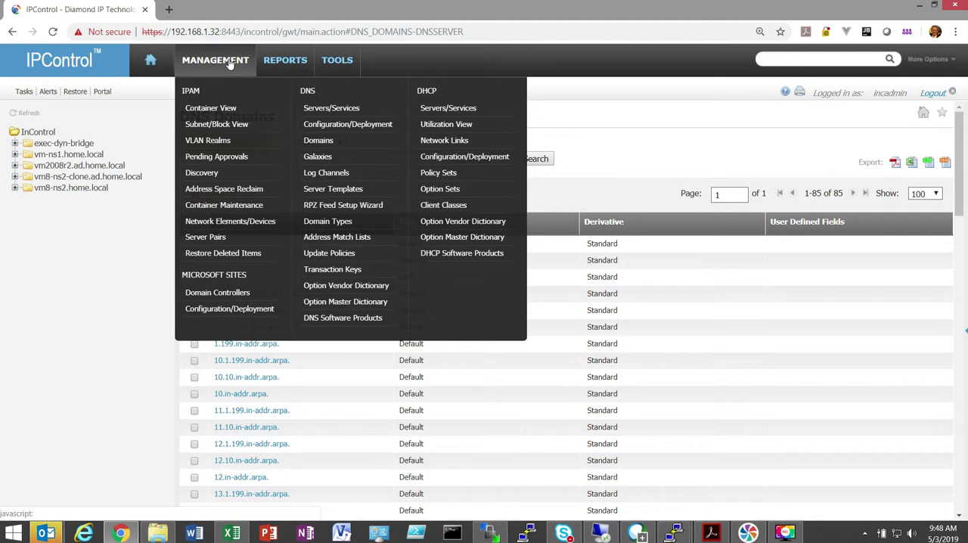
left_click(290, 74)
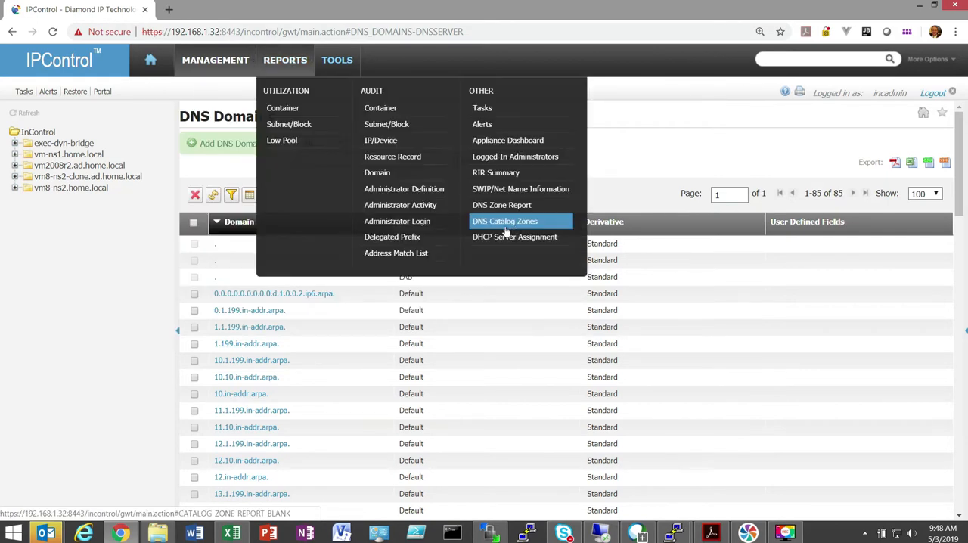
left_click(522, 221)
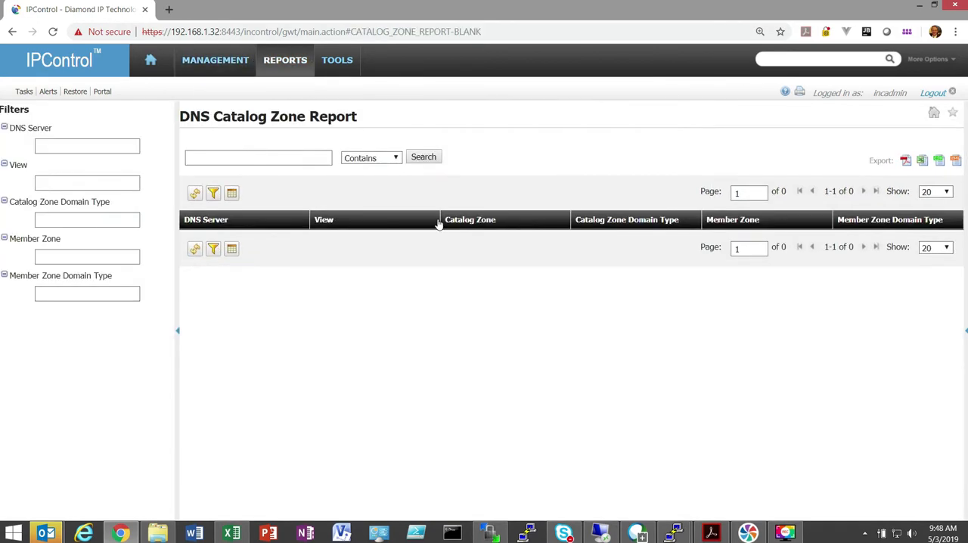
- Look through the available IPAM, DNS and DHCP management functions
left_click(278, 63)
left_click(230, 62)
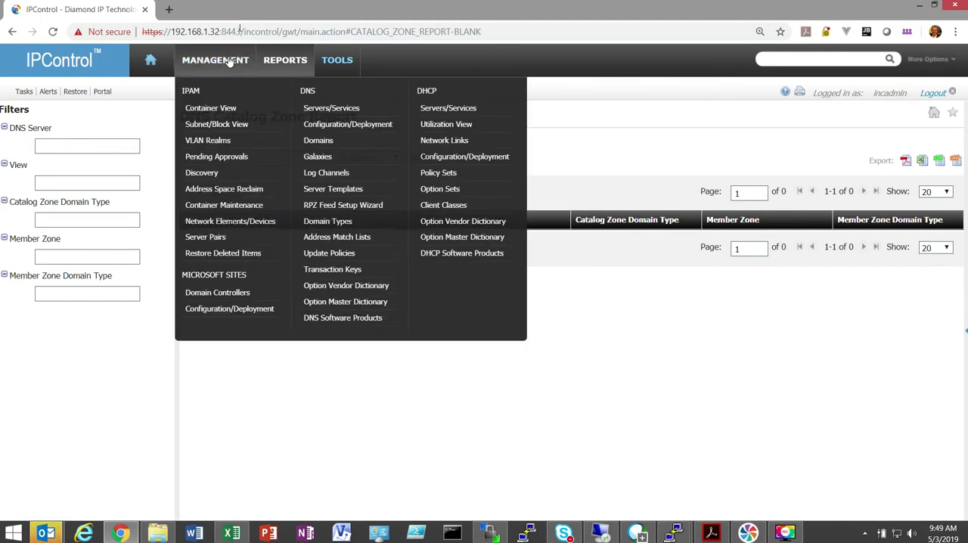